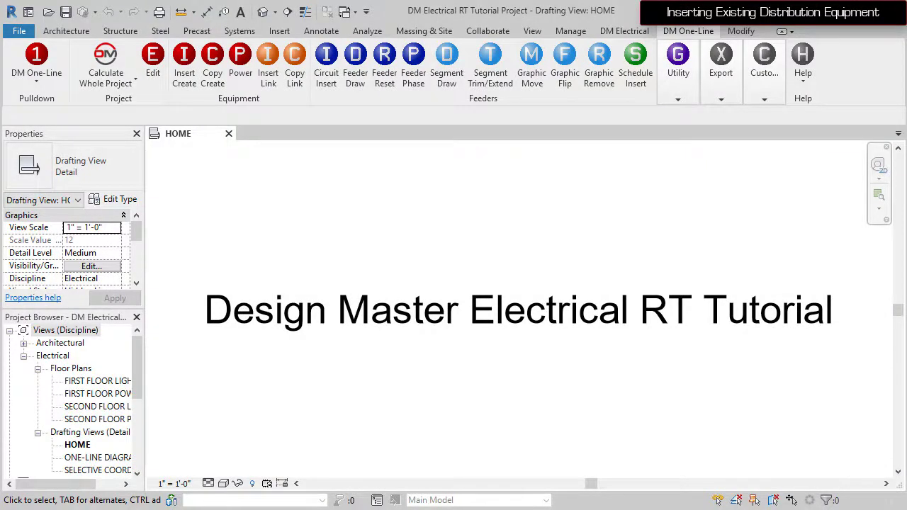
Open the empty ONE-LINE DIAGRAM drafting view from Drafting Views in the Project Browser
{"action": "double_click", "coordinate": [106, 458]}
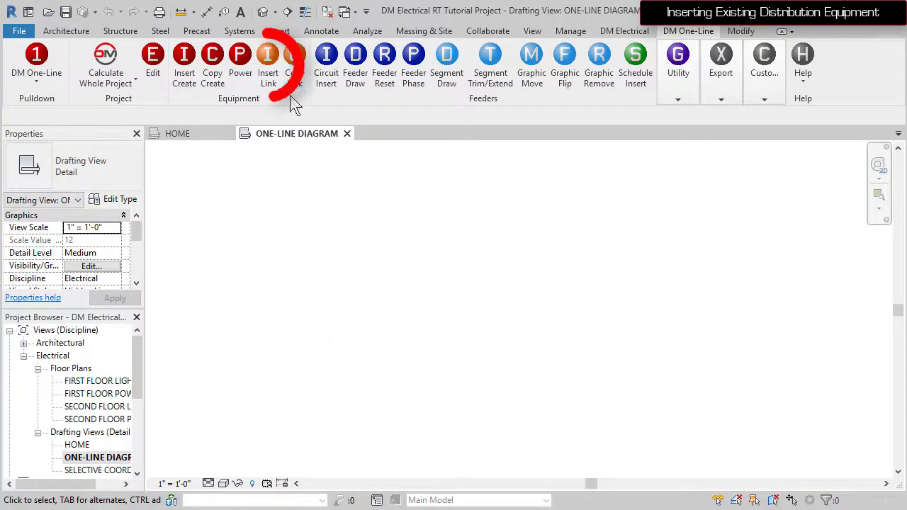
Insert UTIL as a Utility Transformer graphic near the top of the diagram
{"action": "left_click", "coordinate": [268, 71]}
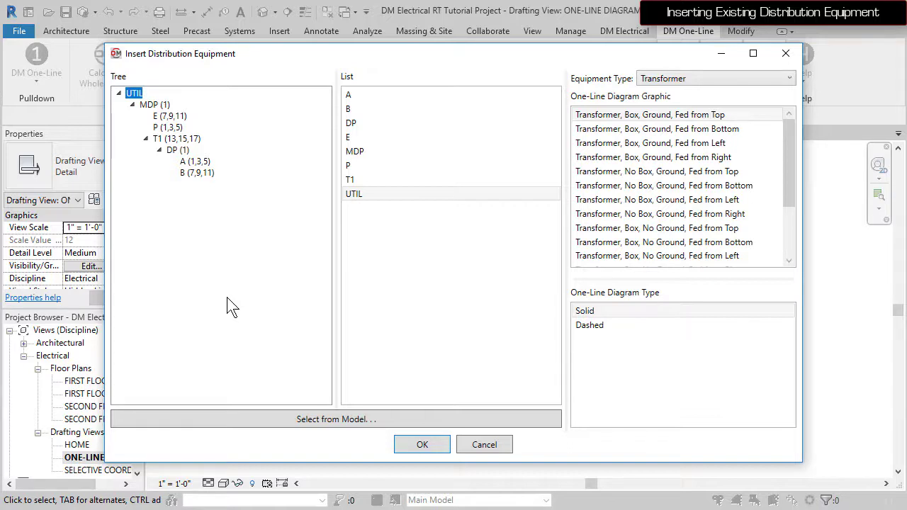
{"action": "scroll", "coordinate": [669, 234], "scroll_direction": "down", "scroll_amount": 2}
{"action": "left_click", "coordinate": [680, 257]}
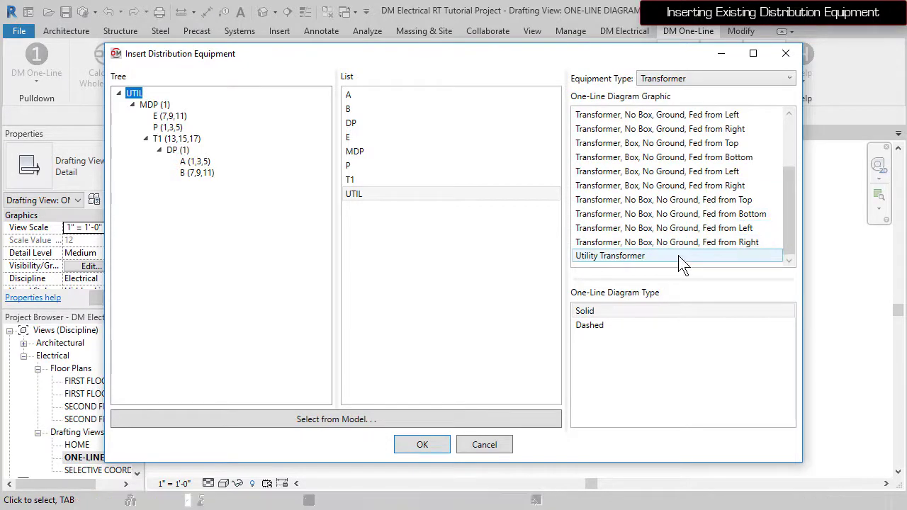
{"action": "left_click", "coordinate": [425, 449]}
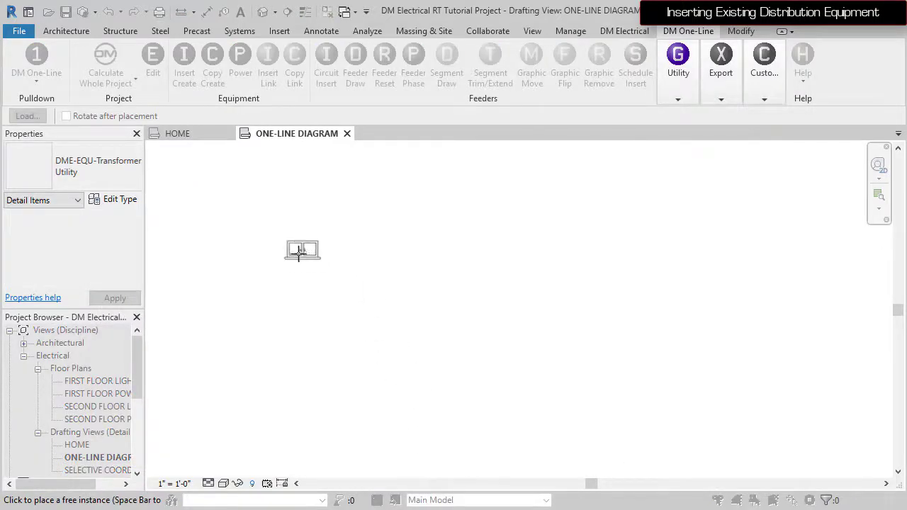
{"action": "left_click", "coordinate": [288, 182]}
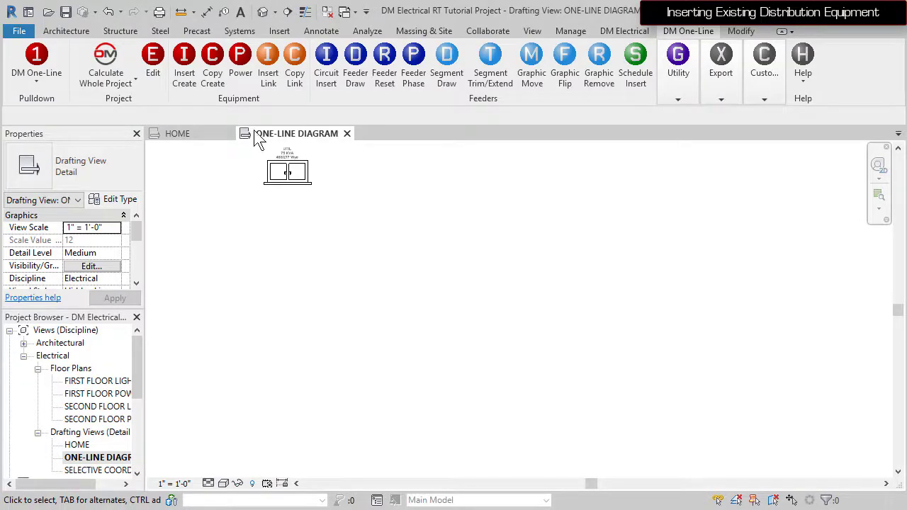
Insert MDP as a horizontal, top-fed switchboard below the UTIL transformer
{"action": "left_click", "coordinate": [267, 60]}
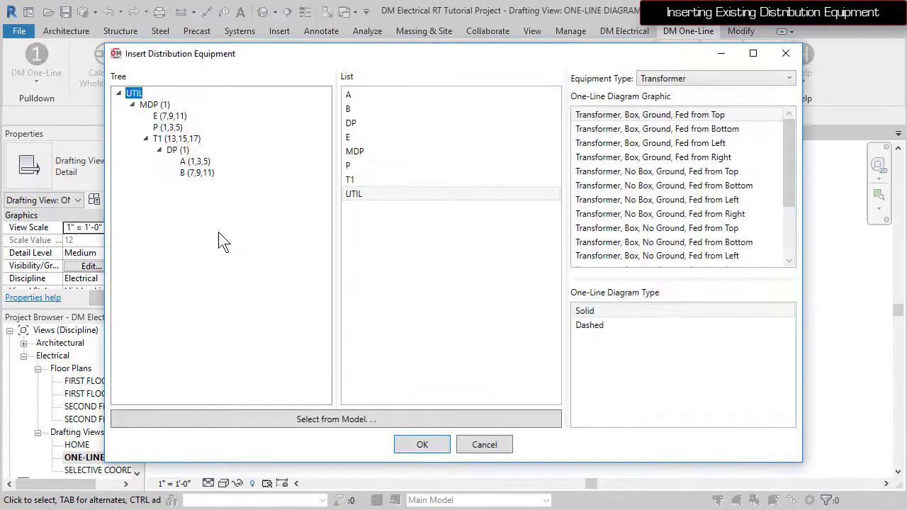
{"action": "left_click", "coordinate": [156, 105]}
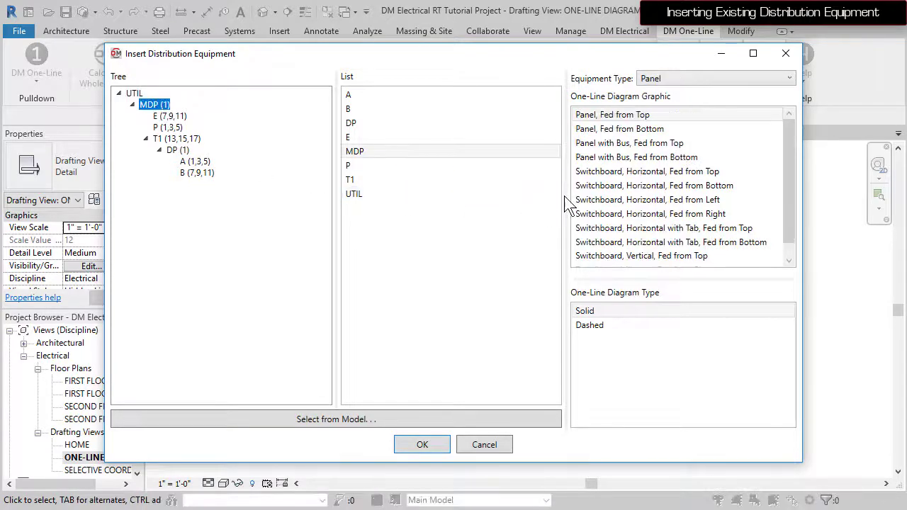
{"action": "left_click", "coordinate": [654, 173]}
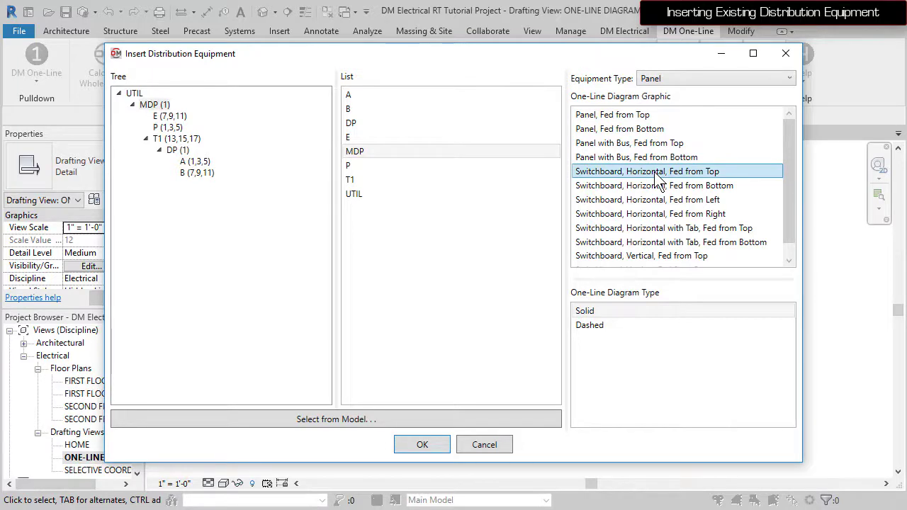
{"action": "left_click", "coordinate": [422, 445]}
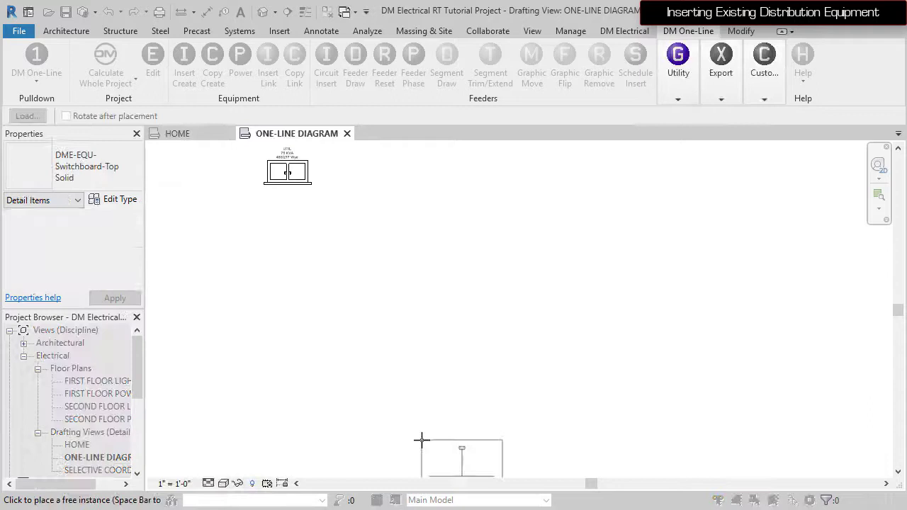
{"action": "left_click", "coordinate": [286, 234]}
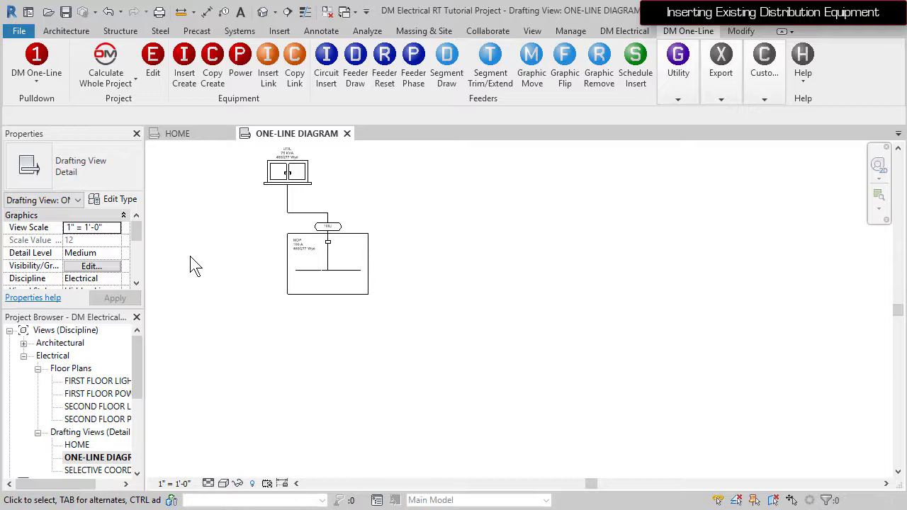
Stretch the MDP switchboard box much wider to the right
{"action": "scroll", "coordinate": [233, 196], "scroll_direction": "up", "scroll_amount": 1}
{"action": "scroll", "coordinate": [240, 206], "scroll_direction": "up", "scroll_amount": 1}
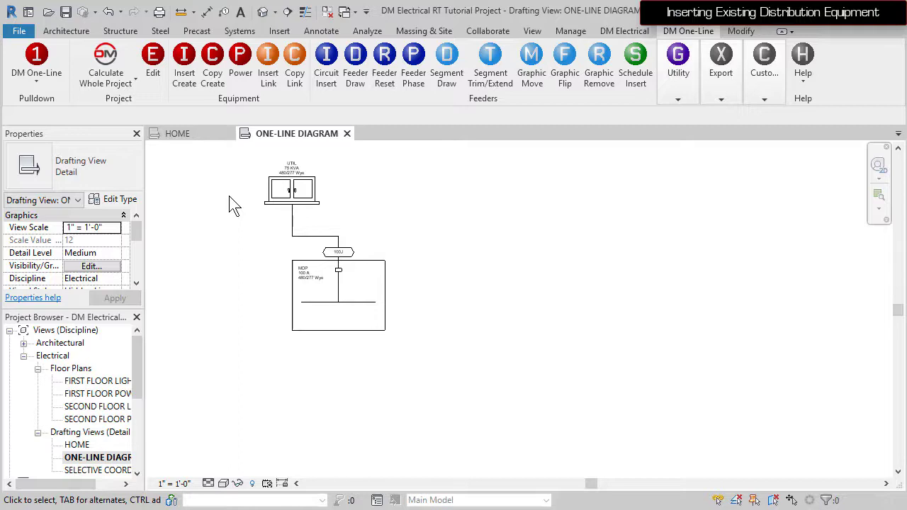
{"action": "left_click", "coordinate": [342, 288]}
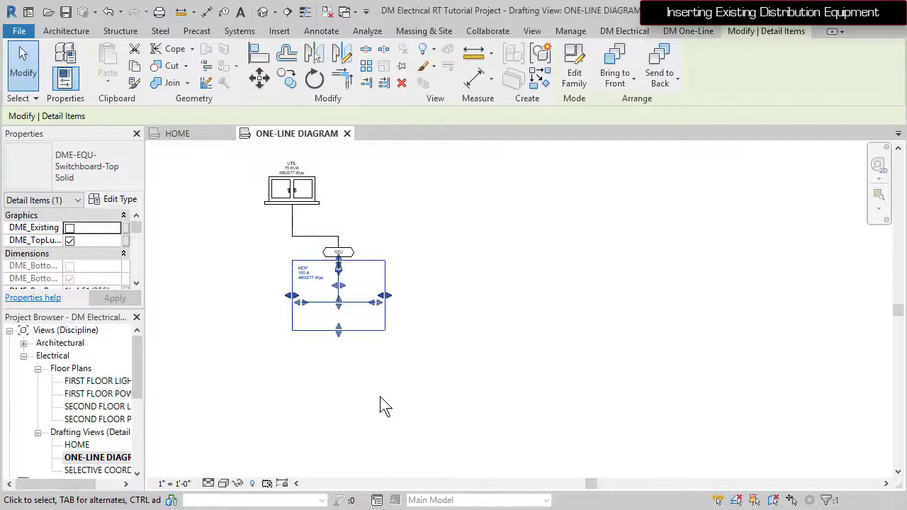
{"action": "left_click_drag", "start_coordinate": [386, 295], "coordinate": [544, 297]}
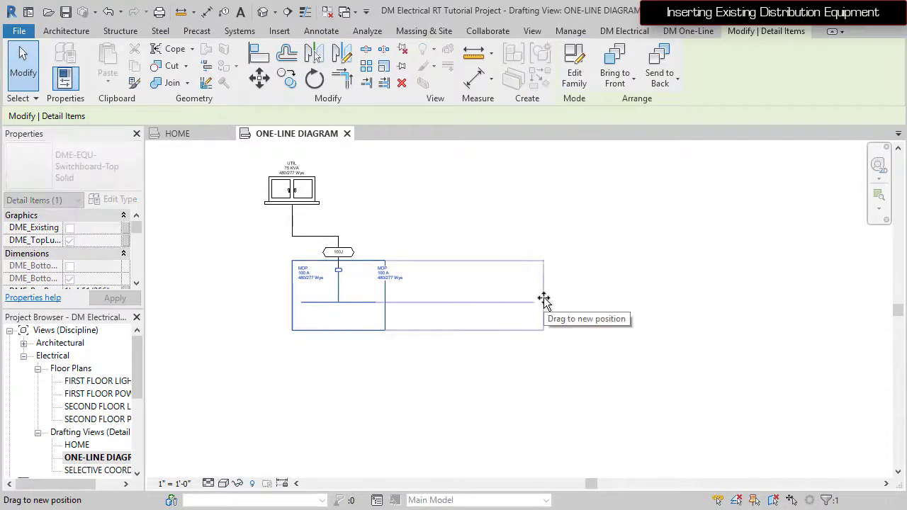
{"action": "left_click", "coordinate": [345, 399]}
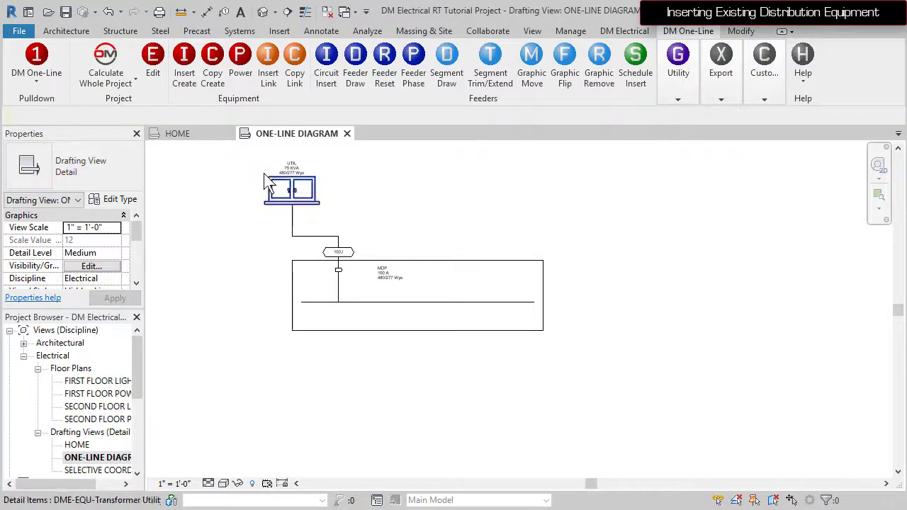
Insert panel P (1,3,5) below the MDP switchboard with its breaker and feeder
{"action": "left_click", "coordinate": [269, 79]}
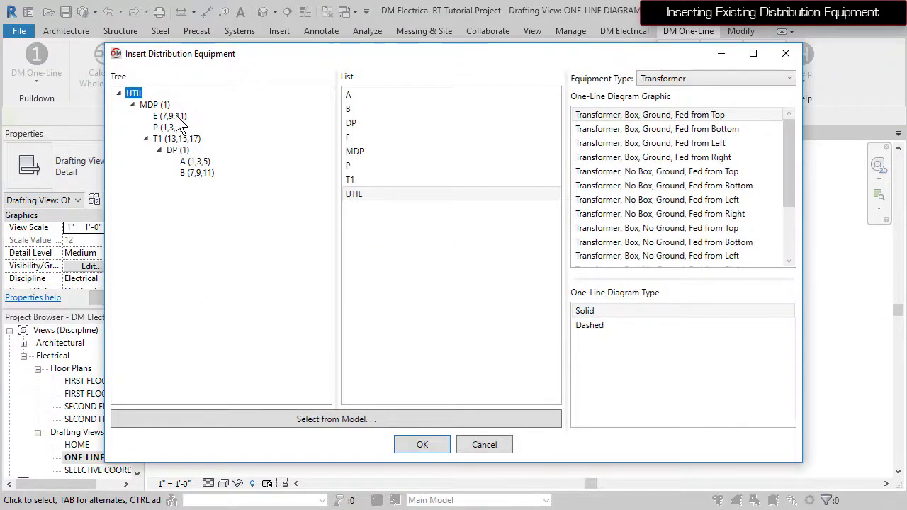
{"action": "left_click", "coordinate": [170, 128]}
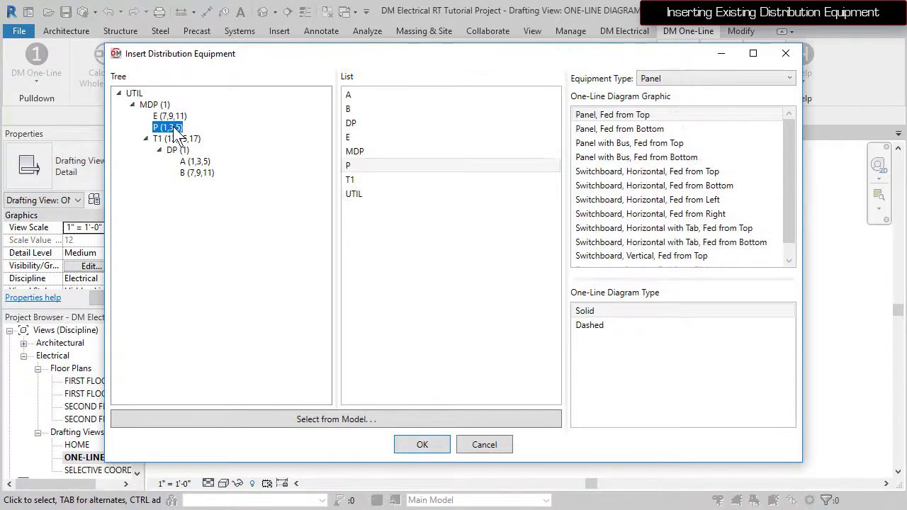
{"action": "left_click", "coordinate": [425, 445]}
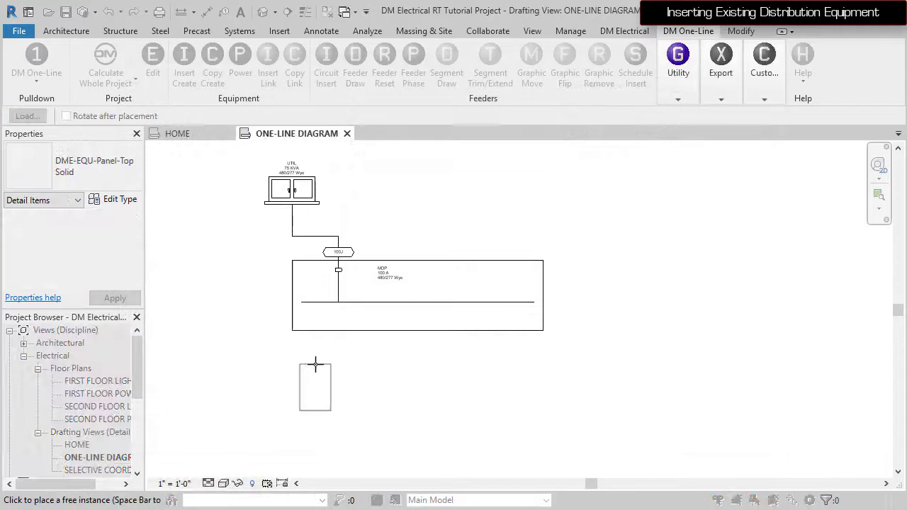
{"action": "left_click", "coordinate": [317, 364]}
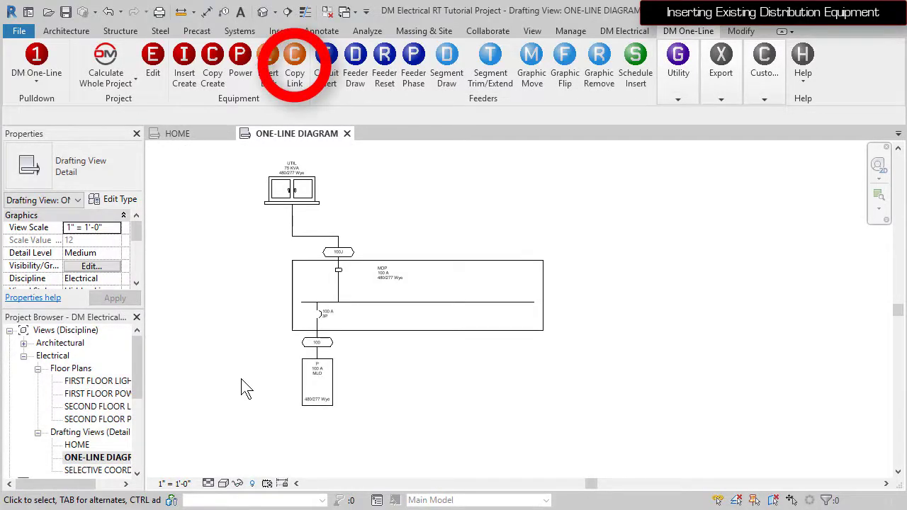
Copy panel P's graphic for panel E (7,9,11) and place it to the right
{"action": "left_click", "coordinate": [295, 71]}
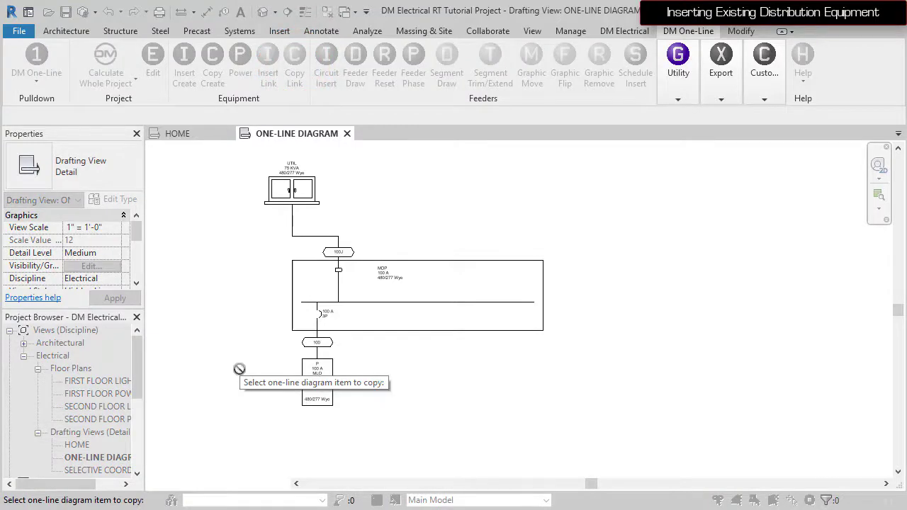
{"action": "left_click", "coordinate": [316, 370]}
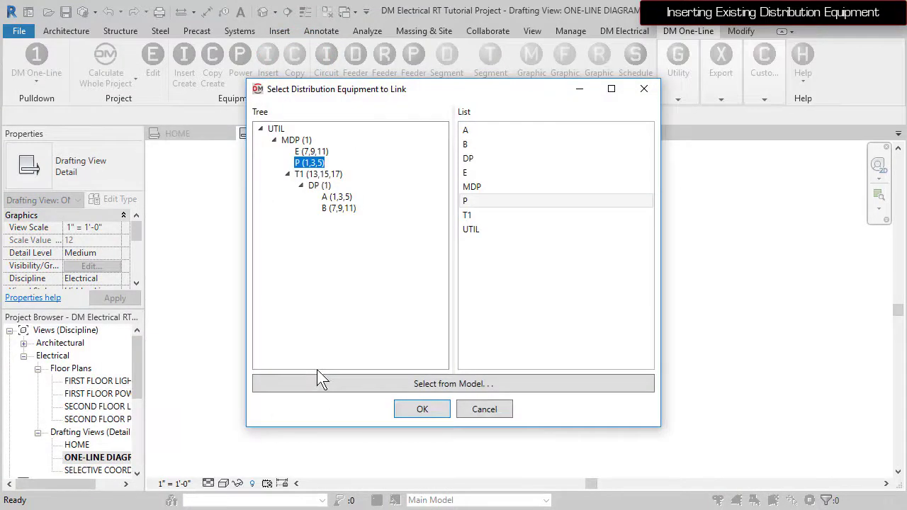
{"action": "left_click", "coordinate": [313, 152]}
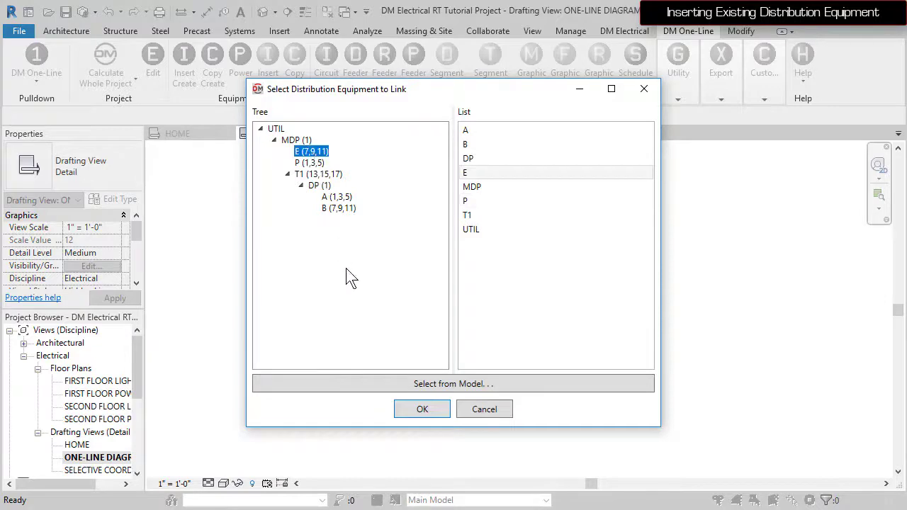
{"action": "left_click", "coordinate": [414, 408]}
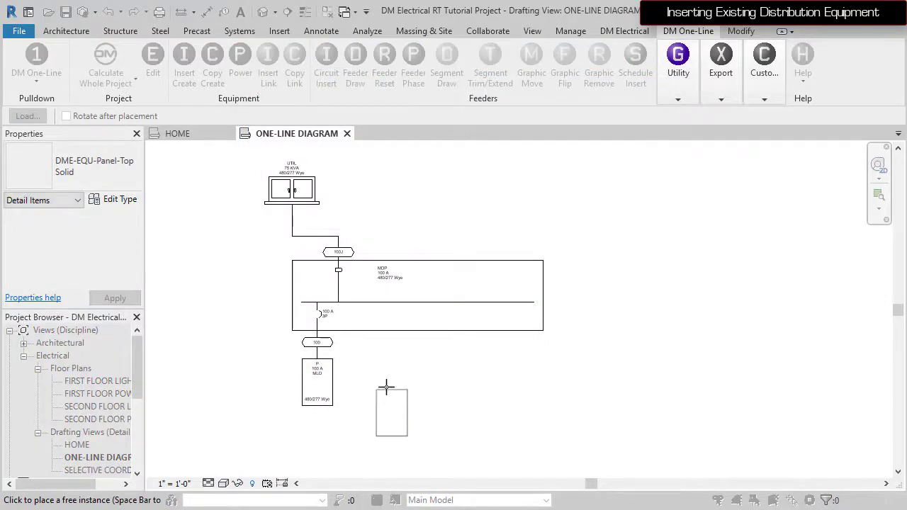
{"action": "left_click", "coordinate": [377, 362]}
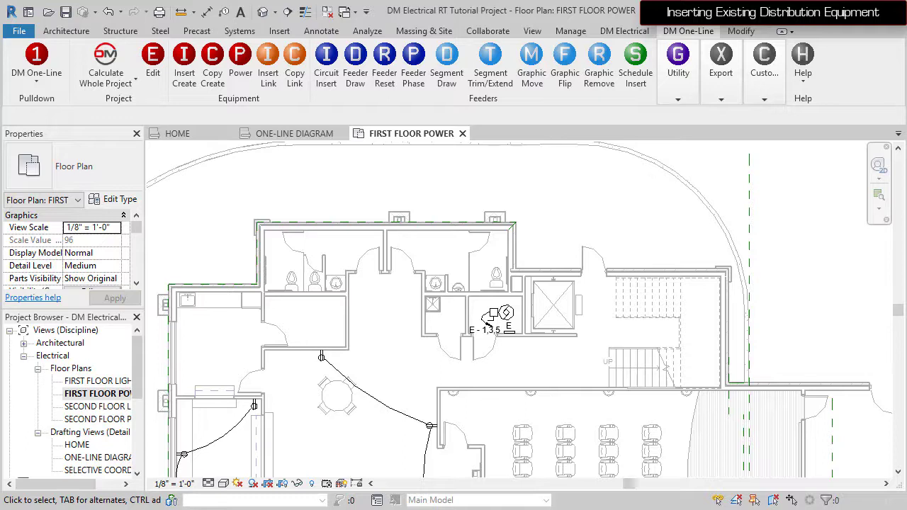
Set ONE-LINE DIAGRAM as the default one-line diagram view for linking equipment
{"action": "left_click", "coordinate": [264, 72]}
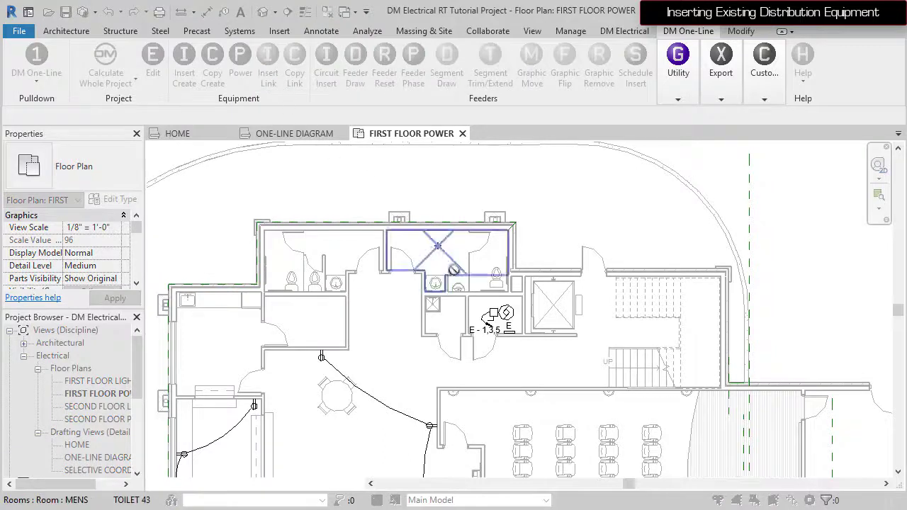
{"action": "left_click", "coordinate": [504, 314]}
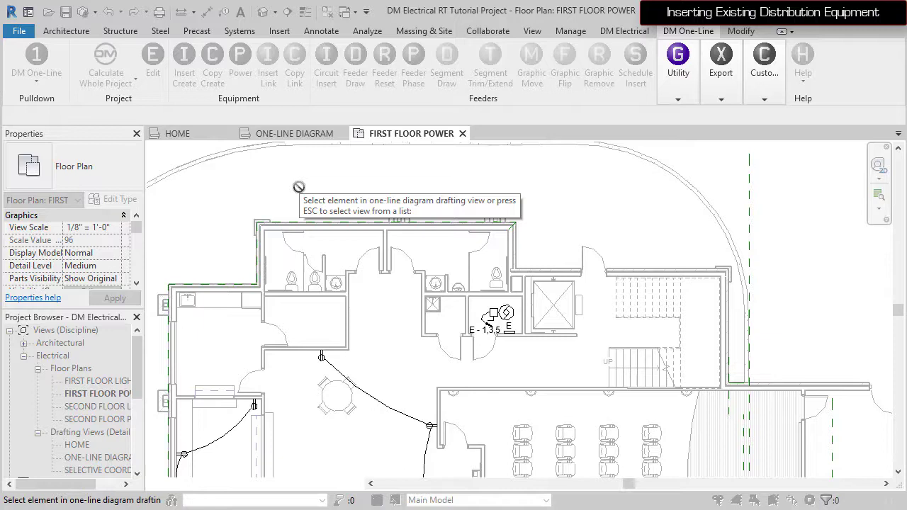
{"action": "key", "text": "Escape"}
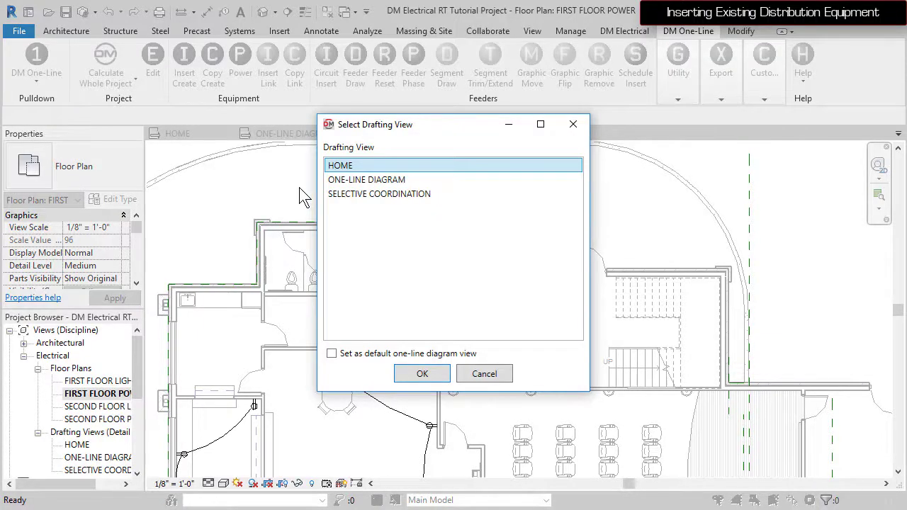
{"action": "left_click", "coordinate": [384, 182]}
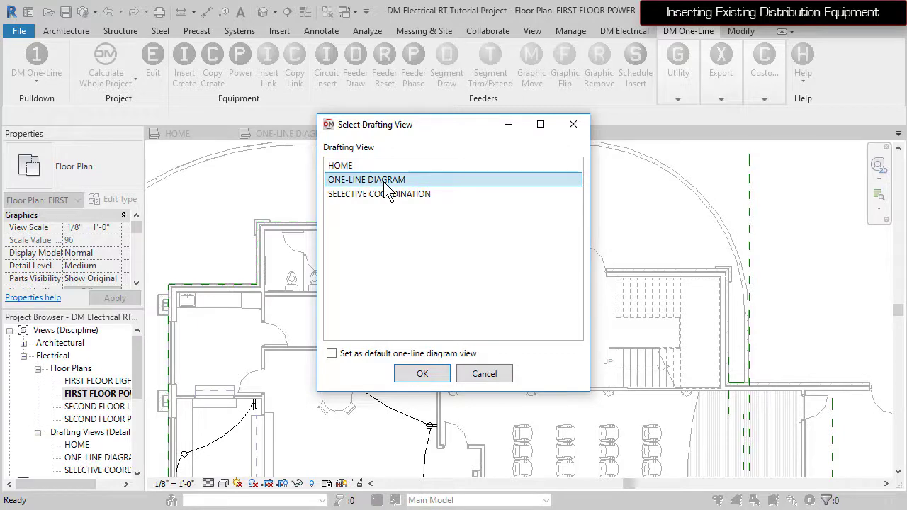
{"action": "left_click", "coordinate": [337, 355]}
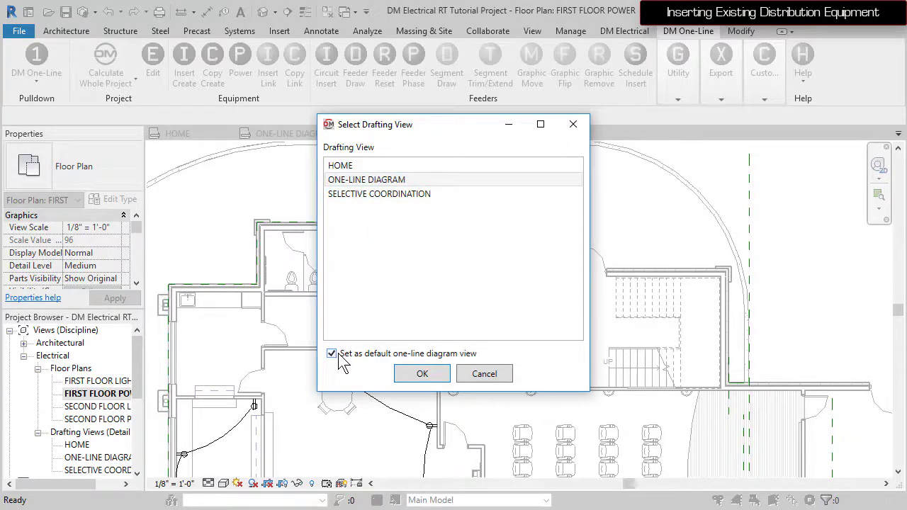
{"action": "left_click", "coordinate": [432, 376]}
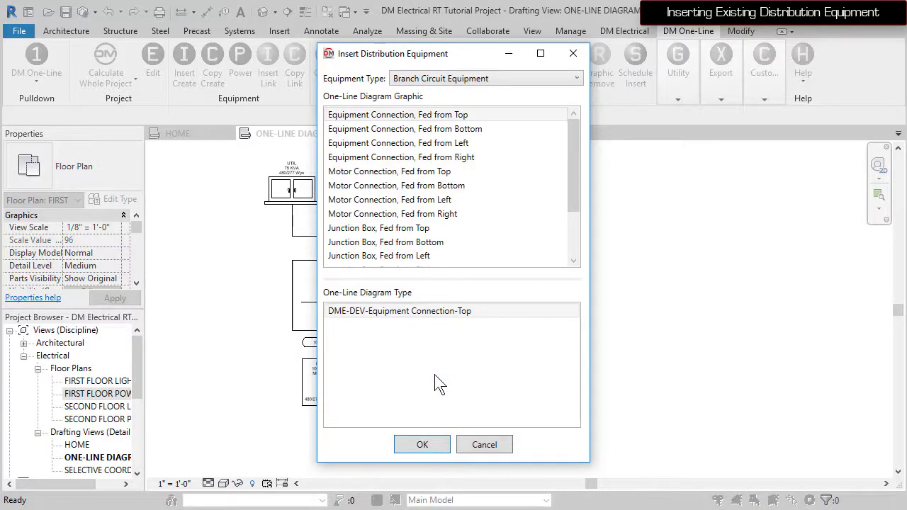
Place the remaining equipment top-fed below panel E, adding a transformer and downstream panels
{"action": "left_click", "coordinate": [422, 444]}
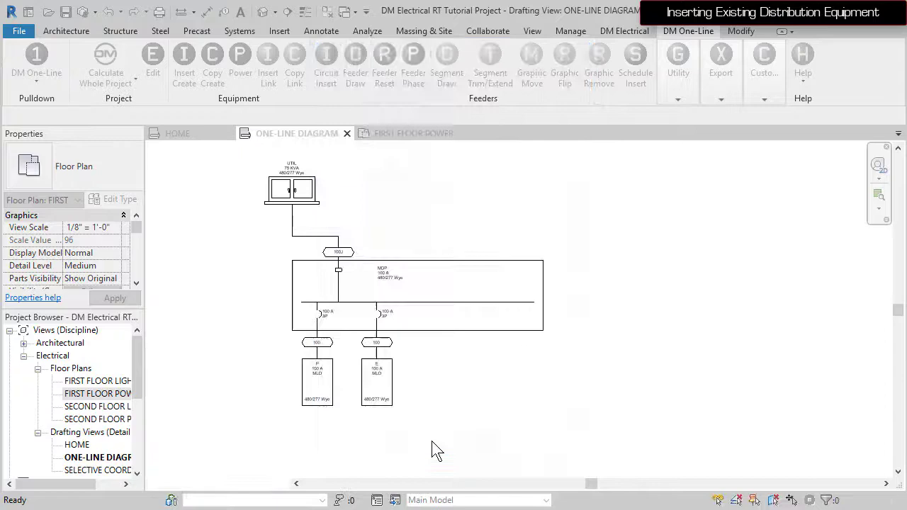
{"action": "left_click", "coordinate": [376, 471]}
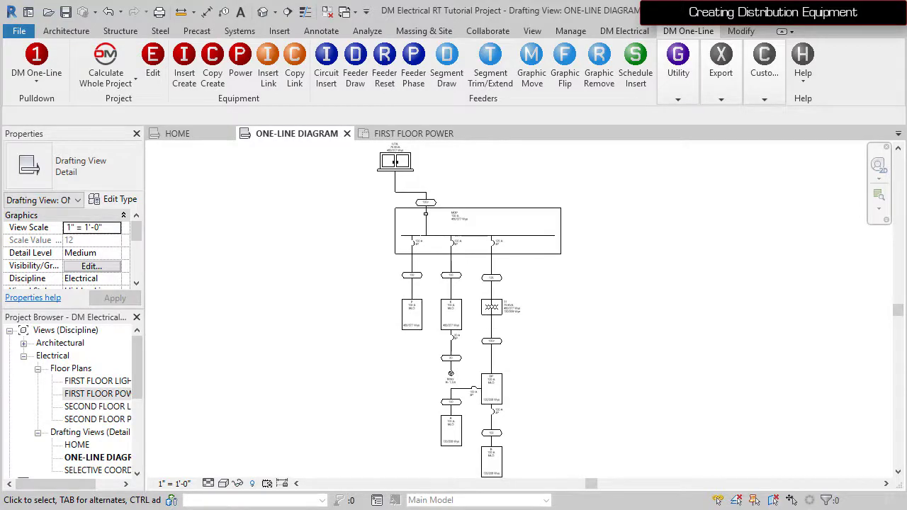
Create a new 100 A, 120/208 Wye panel L fed from the panel below the transformer
{"action": "left_click", "coordinate": [184, 71]}
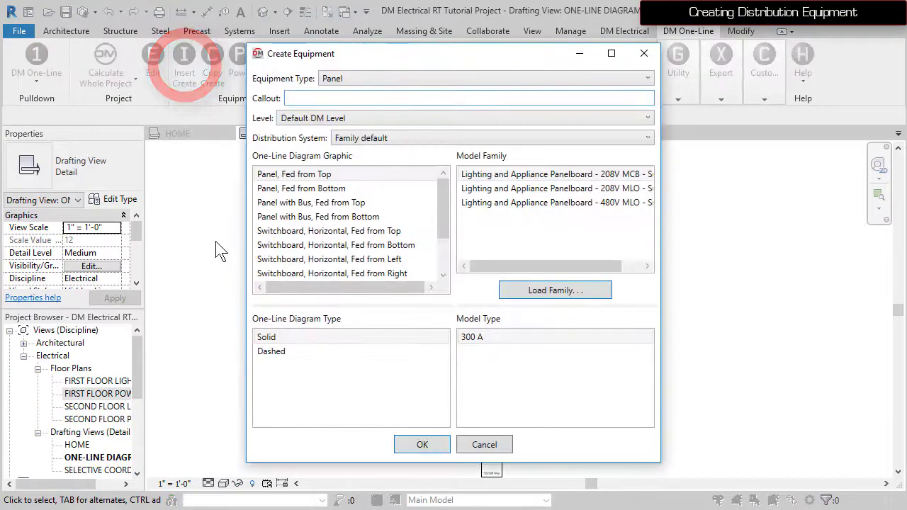
{"action": "type", "text": "L"}
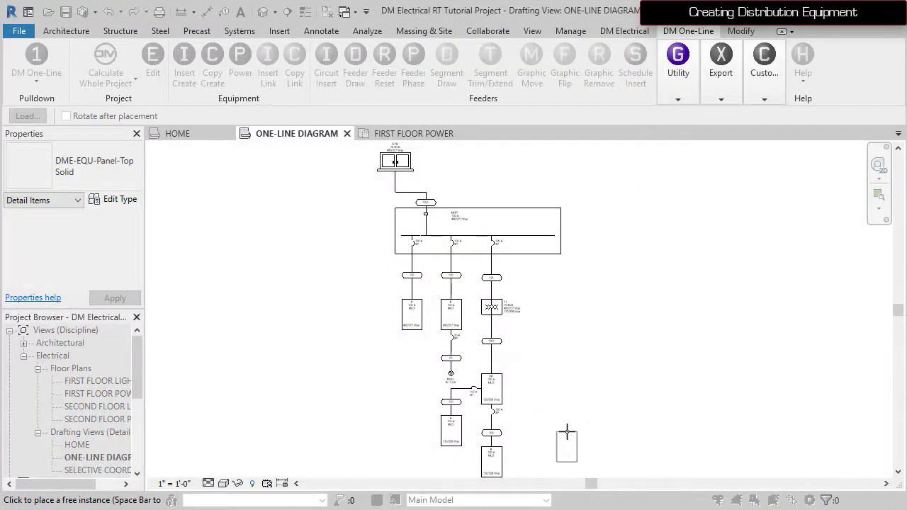
{"action": "left_click", "coordinate": [541, 423]}
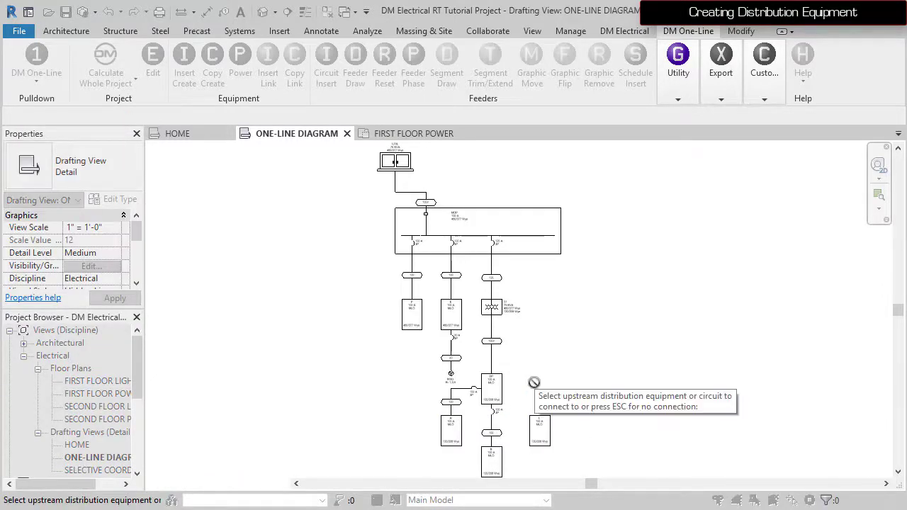
{"action": "left_click", "coordinate": [497, 386]}
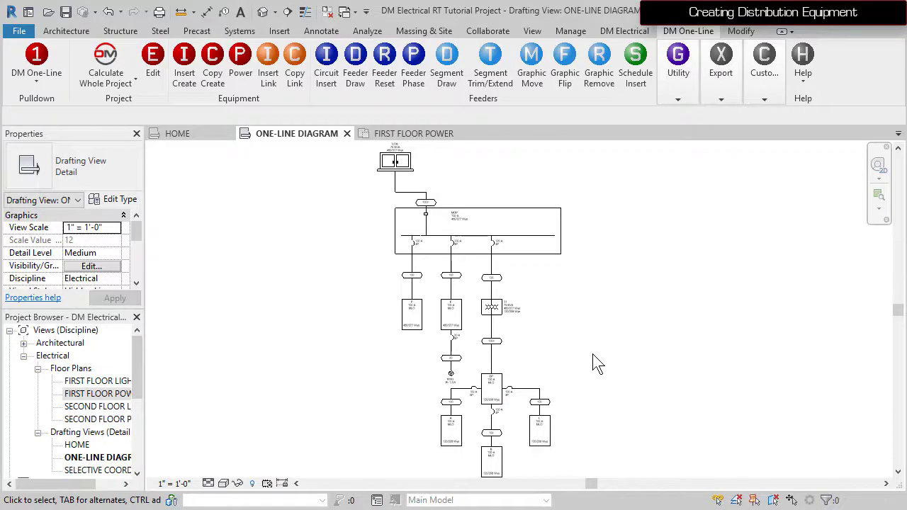
Highlight panel L in the first floor power plan and inspect its electrical circuits
{"action": "left_click", "coordinate": [671, 81]}
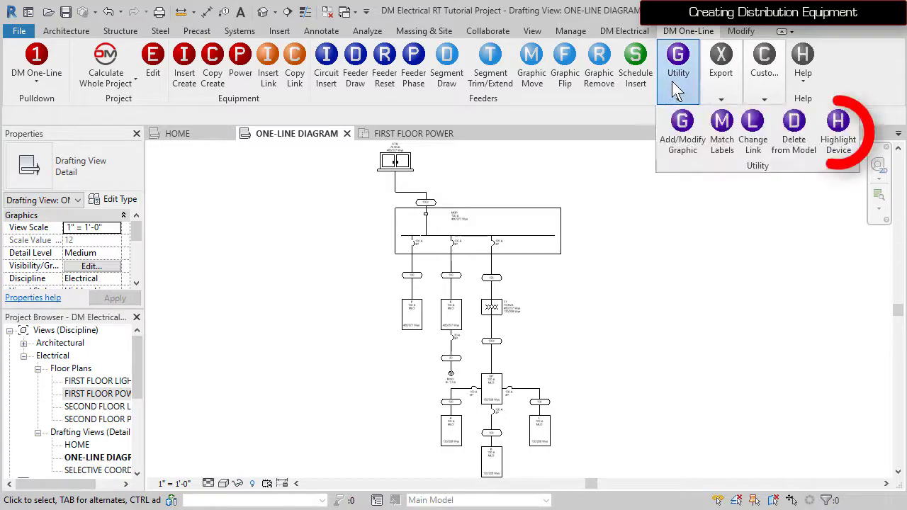
{"action": "left_click", "coordinate": [840, 141]}
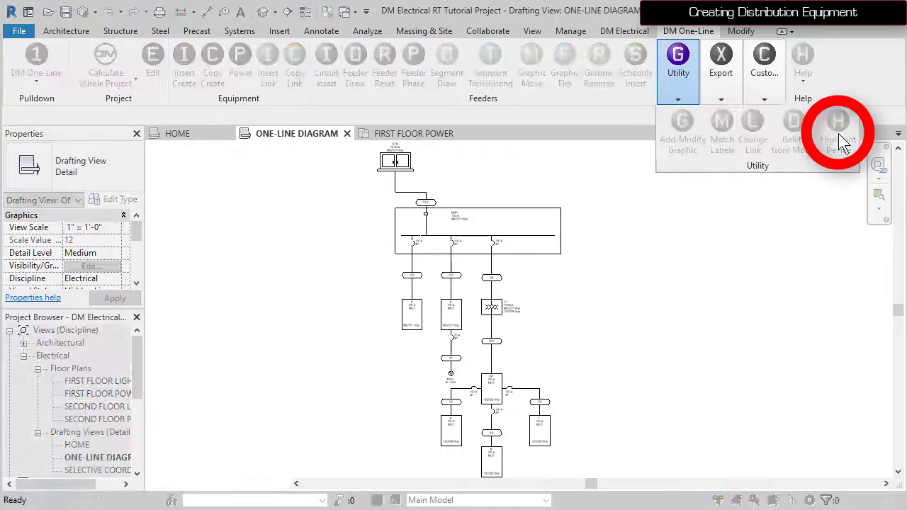
{"action": "left_click", "coordinate": [551, 430]}
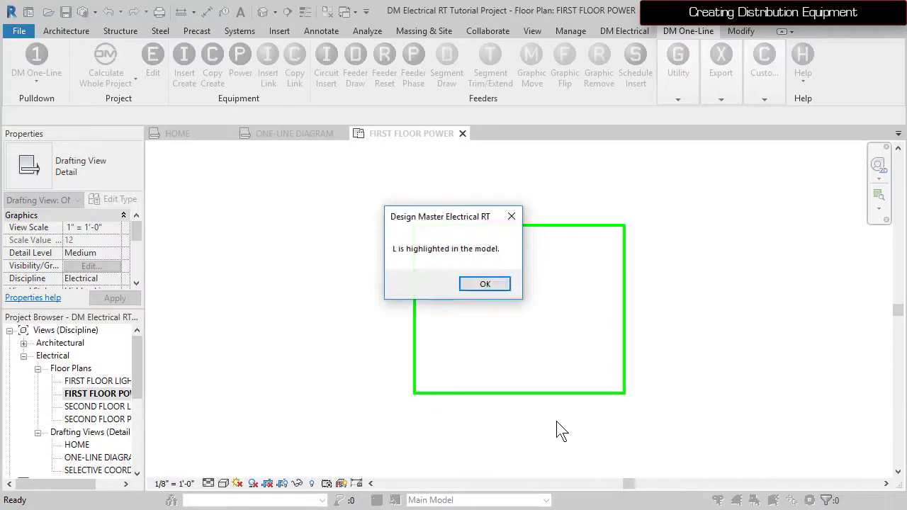
{"action": "left_click", "coordinate": [484, 283]}
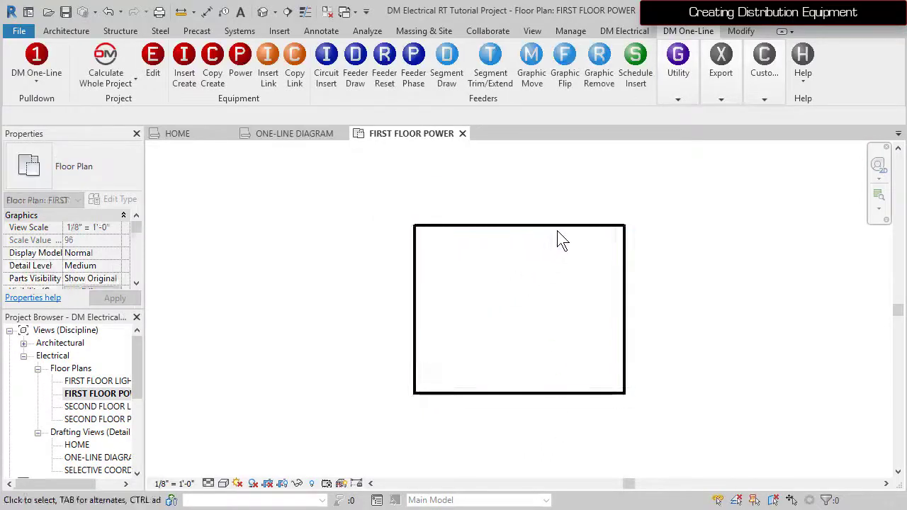
{"action": "left_click", "coordinate": [567, 233]}
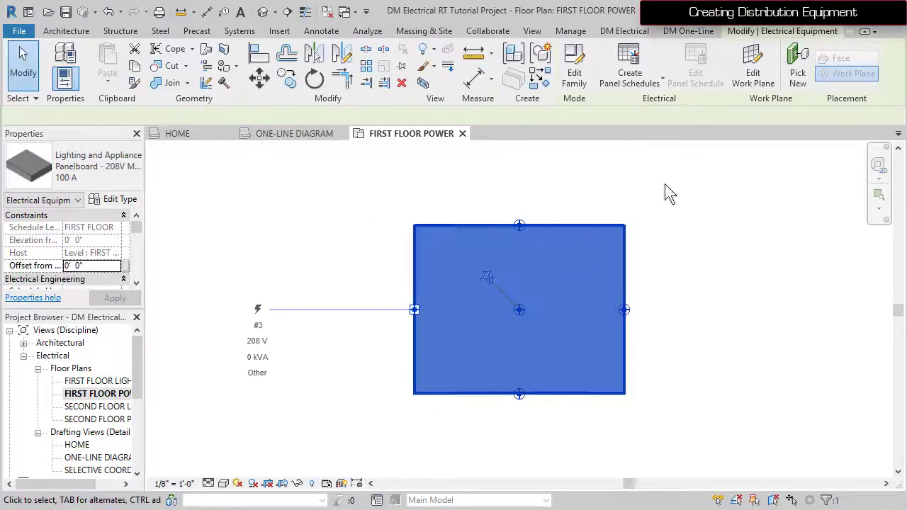
{"action": "left_click", "coordinate": [861, 31]}
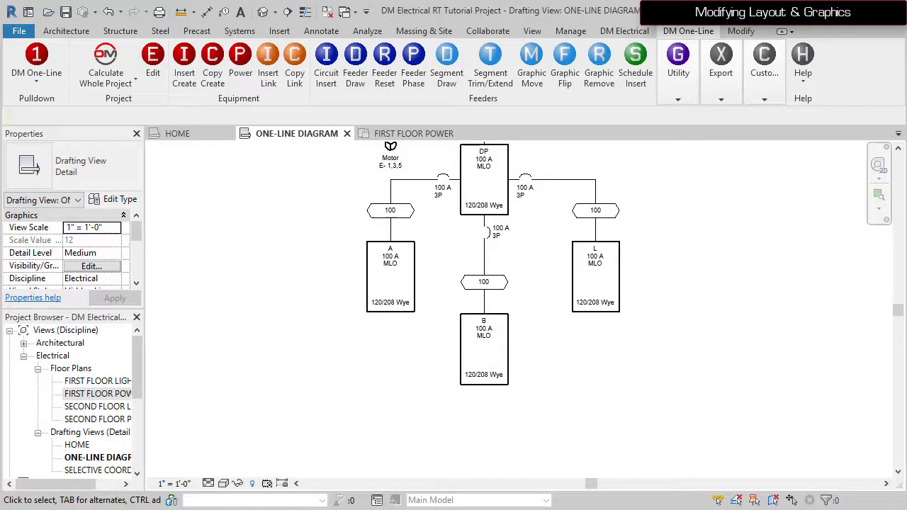
Move panel A to the left and panel B (with MV) lower in the diagram
{"action": "left_click", "coordinate": [374, 280]}
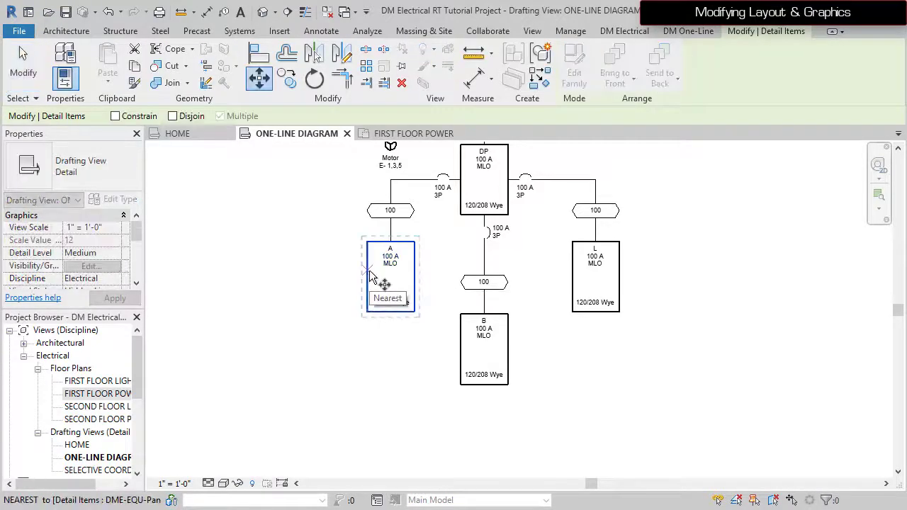
{"action": "left_click", "coordinate": [368, 277]}
{"action": "left_click", "coordinate": [274, 275]}
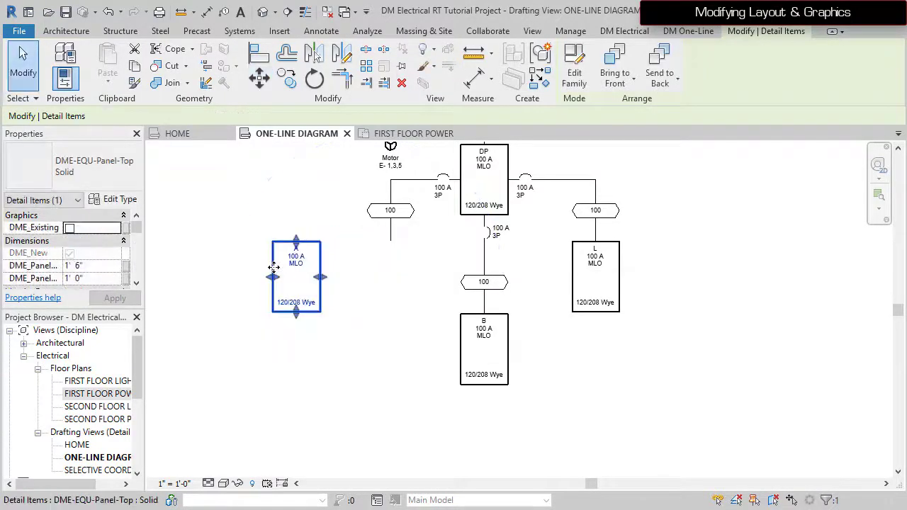
{"action": "left_click", "coordinate": [467, 347]}
{"action": "key", "text": "m"}
{"action": "key", "text": "v"}
{"action": "left_click", "coordinate": [460, 331]}
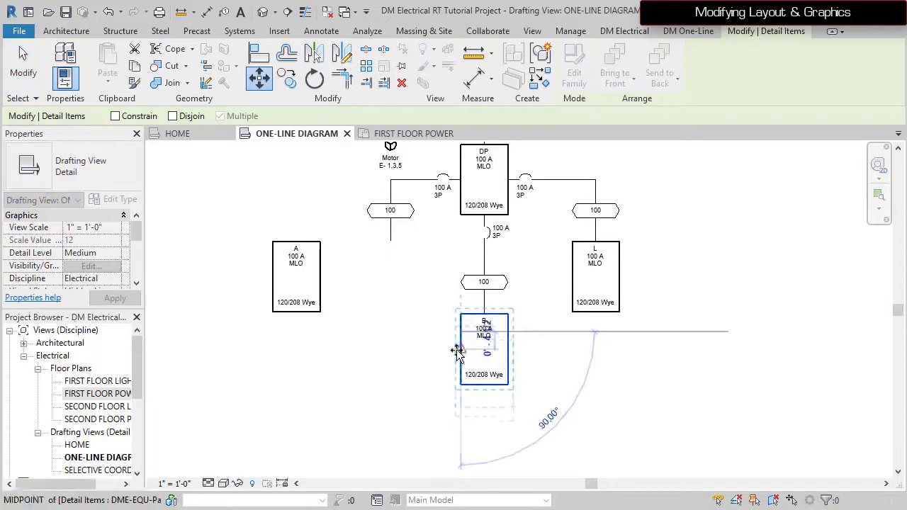
{"action": "left_click", "coordinate": [461, 384]}
{"action": "left_click", "coordinate": [362, 417]}
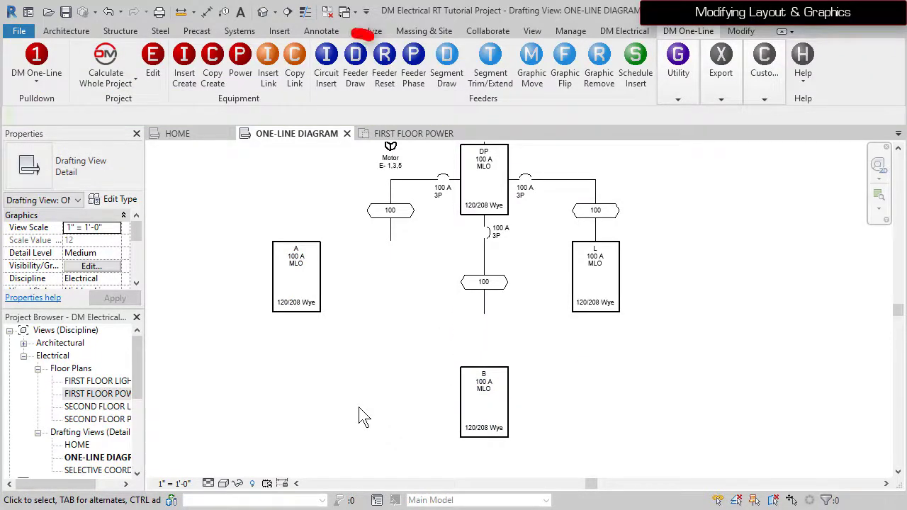
Redraw the DP feeder into panel A from the left and reset B's feeder from below
{"action": "left_click", "coordinate": [355, 68]}
{"action": "left_click", "coordinate": [386, 211]}
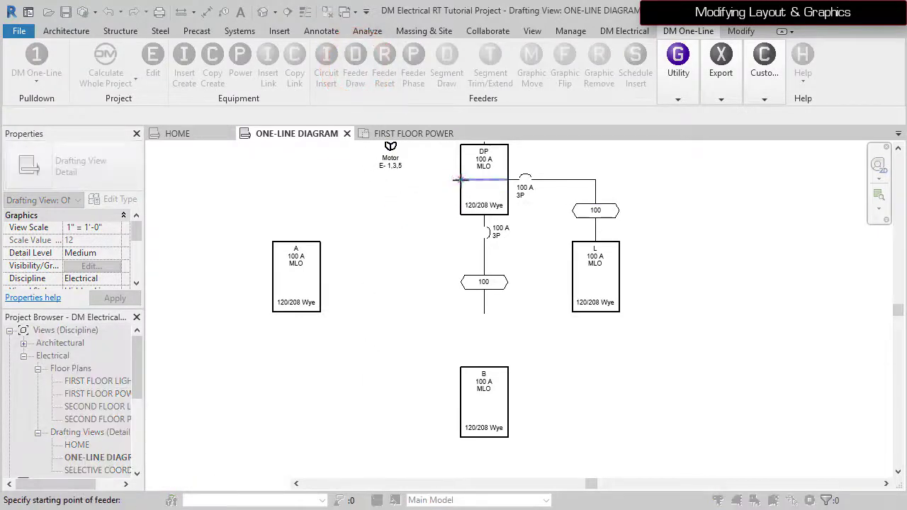
{"action": "left_click", "coordinate": [460, 180]}
{"action": "left_click", "coordinate": [296, 179]}
{"action": "left_click", "coordinate": [296, 240]}
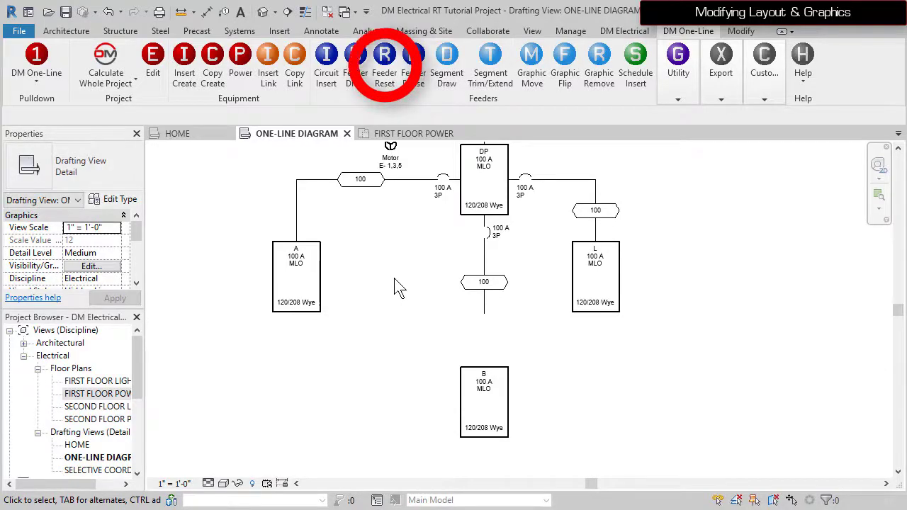
{"action": "left_click", "coordinate": [384, 67]}
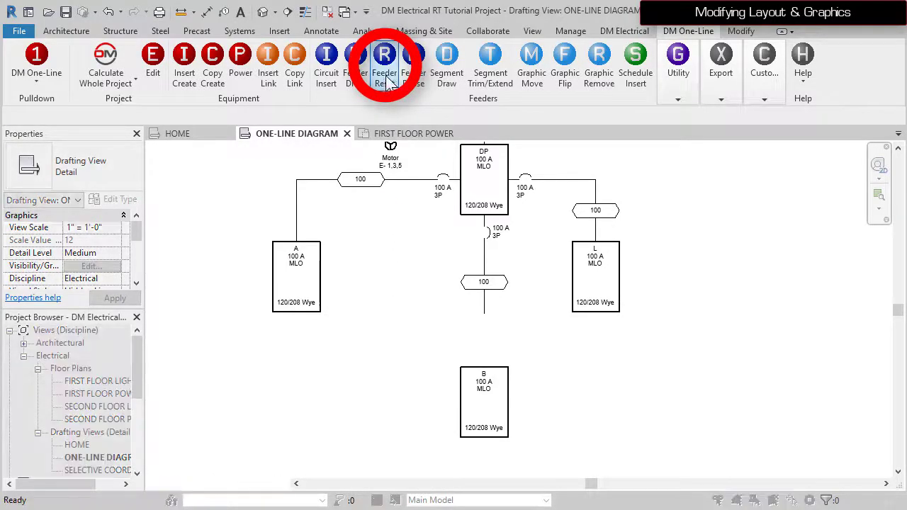
{"action": "left_click", "coordinate": [483, 284]}
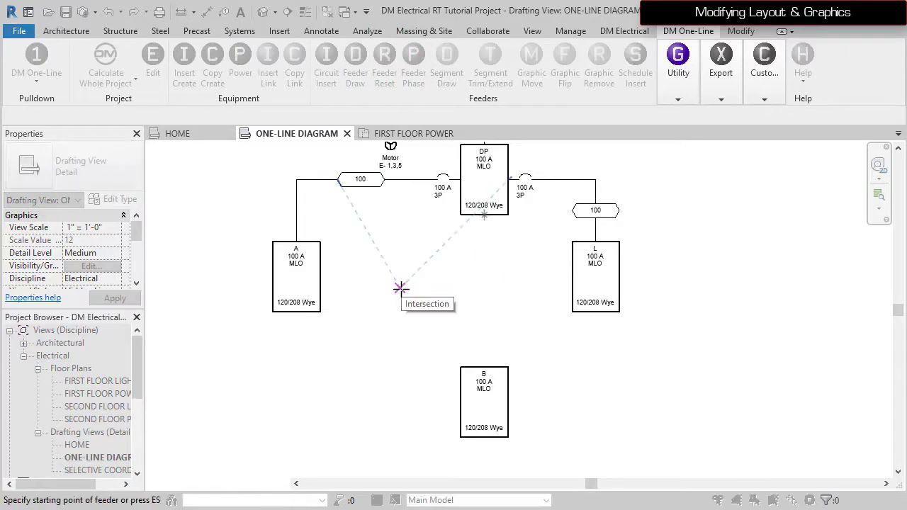
{"action": "left_click", "coordinate": [400, 288]}
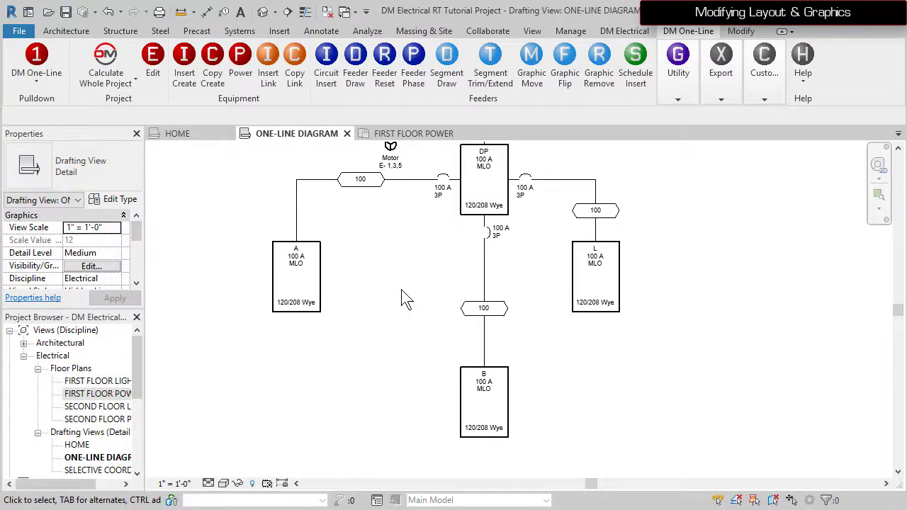
{"action": "scroll", "coordinate": [402, 298], "scroll_direction": "down", "scroll_amount": 2}
{"action": "scroll", "coordinate": [651, 326], "scroll_direction": "up", "scroll_amount": 2}
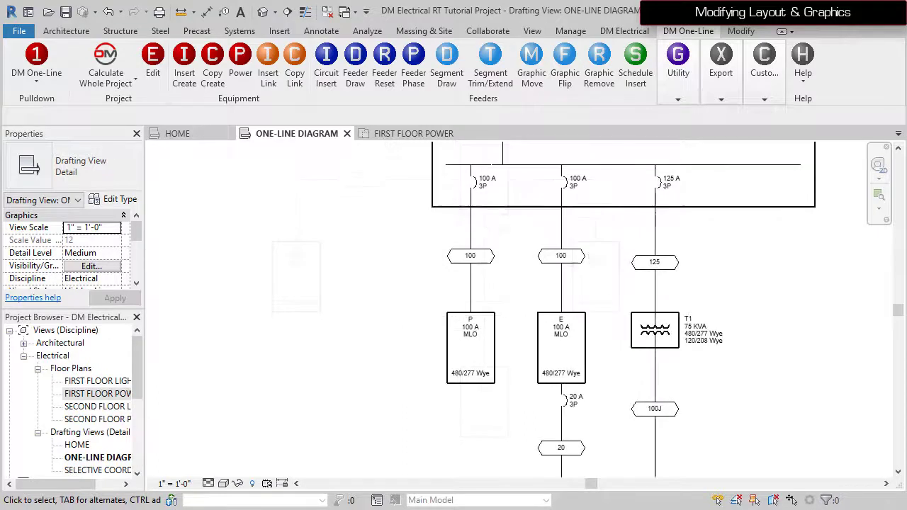
Change panel P's graphic to a dashed Panel with Bus, Fed from Top
{"action": "left_click", "coordinate": [678, 99]}
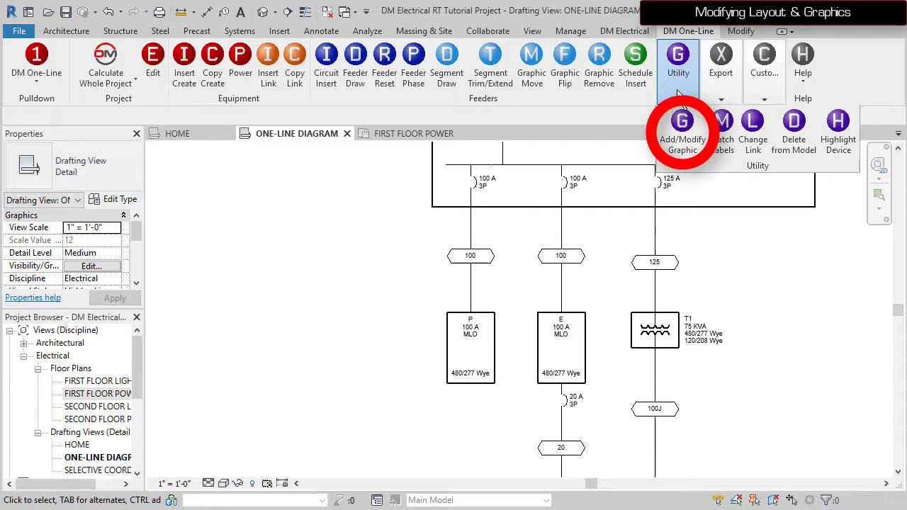
{"action": "left_click", "coordinate": [682, 131]}
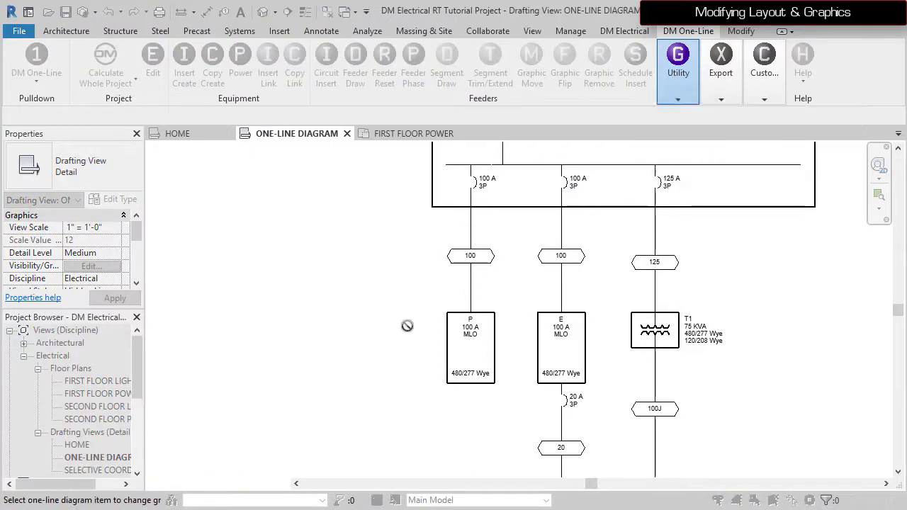
{"action": "left_click", "coordinate": [454, 340]}
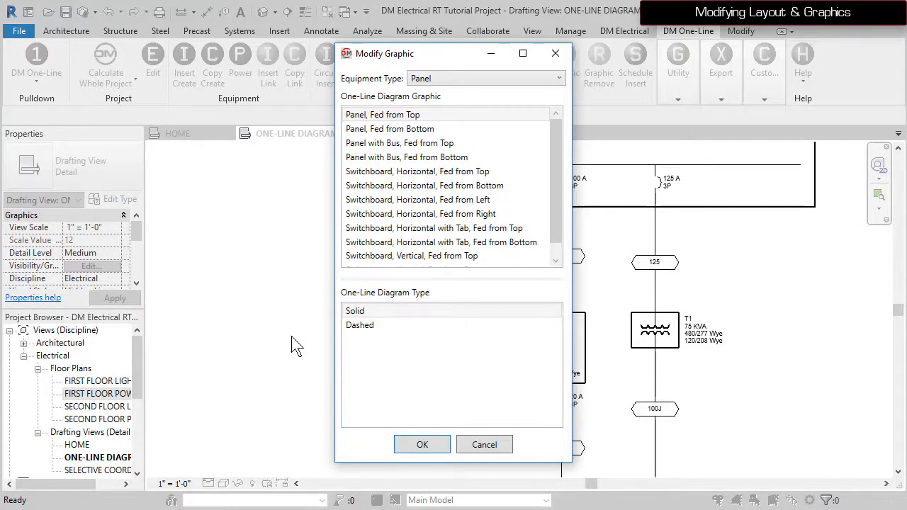
{"action": "left_click", "coordinate": [416, 144]}
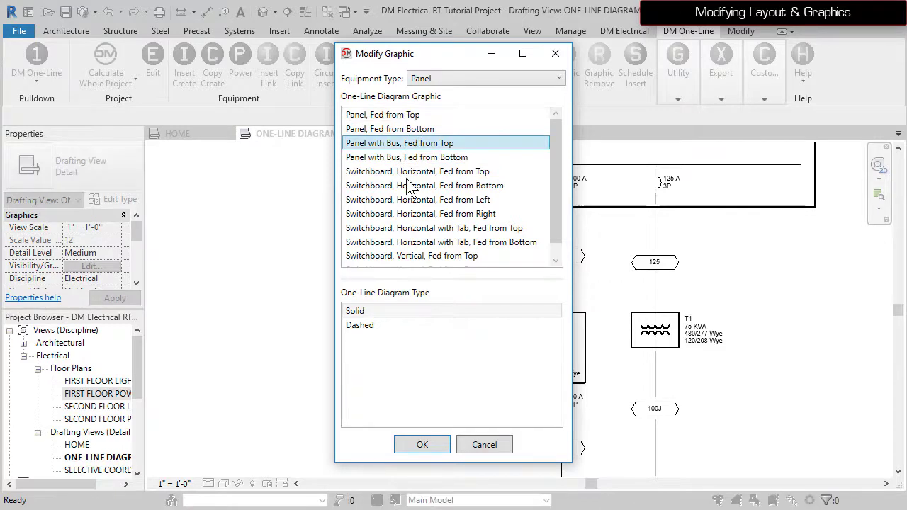
{"action": "left_click", "coordinate": [370, 326]}
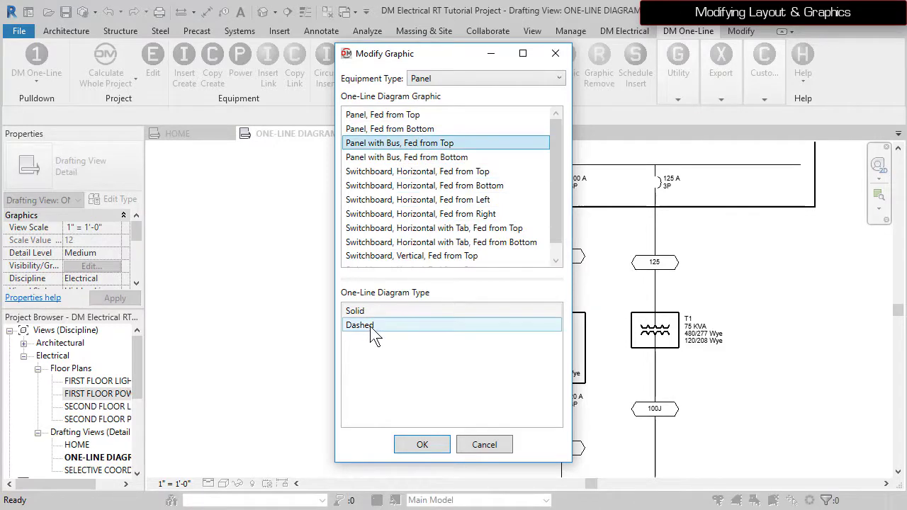
{"action": "left_click", "coordinate": [420, 445]}
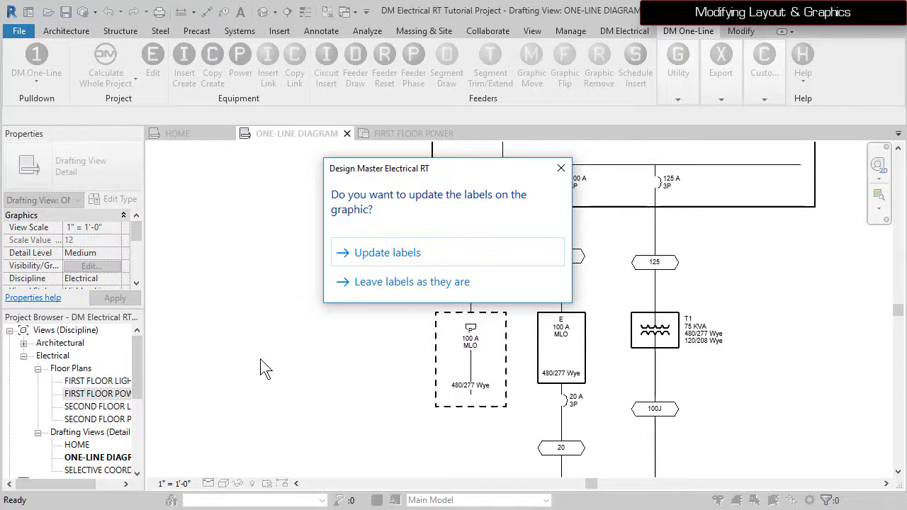
Update labels, switch panel P's tag to DME-TAG-Panel-Name_Bus Size_Disconnect-C, and move it above the dashed panel
{"action": "left_click", "coordinate": [388, 252]}
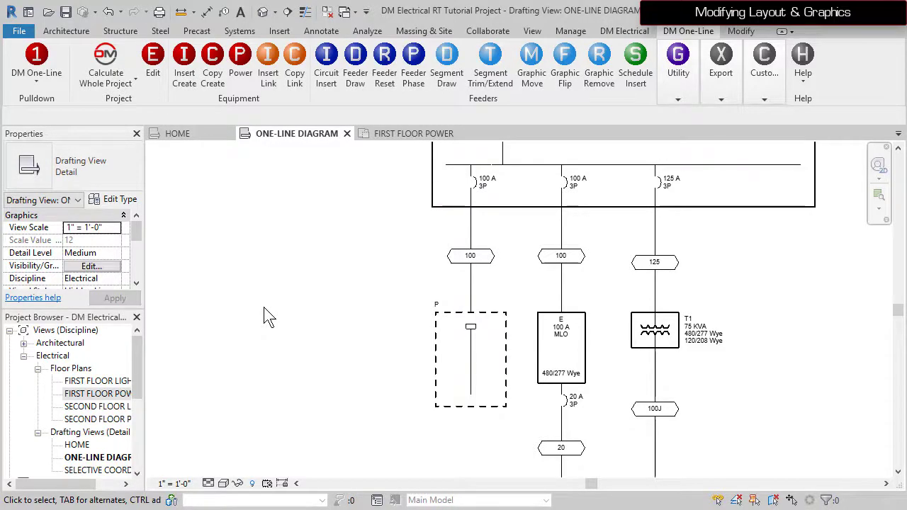
{"action": "left_click", "coordinate": [437, 305]}
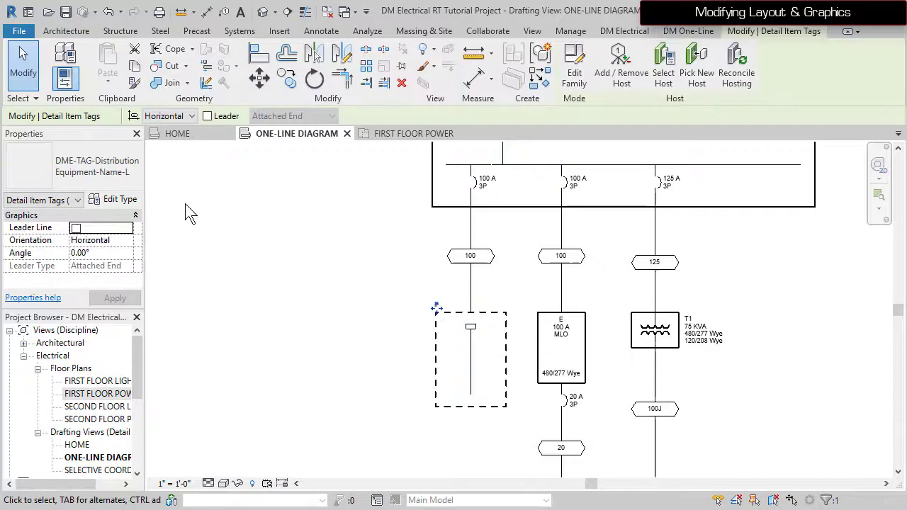
{"action": "left_click", "coordinate": [131, 180]}
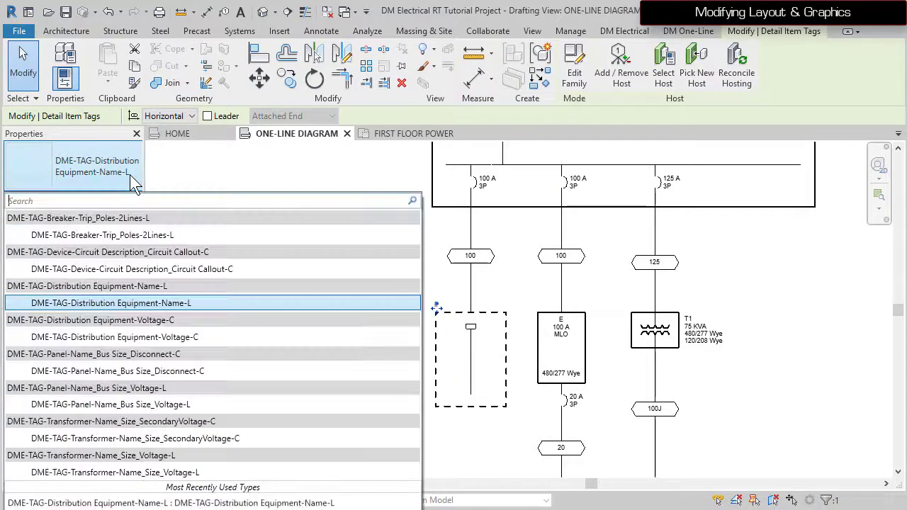
{"action": "left_click", "coordinate": [142, 370]}
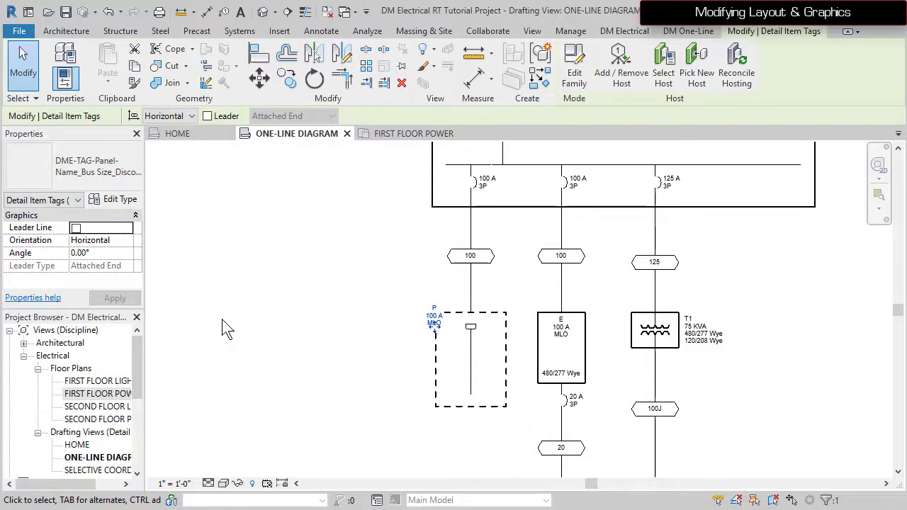
{"action": "left_click_drag", "start_coordinate": [434, 320], "coordinate": [444, 306]}
{"action": "left_click", "coordinate": [348, 368]}
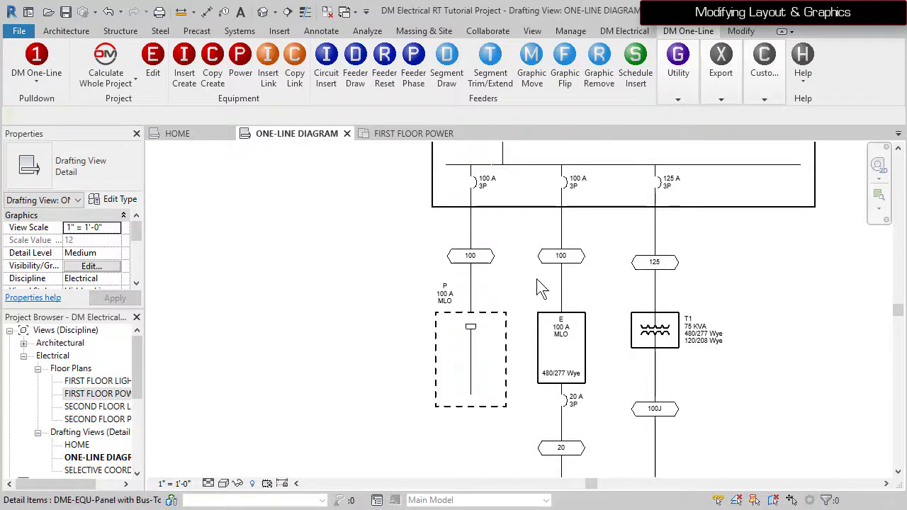
Add a Meter graphic to panel P's 100 A feeder at MDP and reposition its breaker below
{"action": "mouse_move", "coordinate": [678, 76]}
{"action": "left_click", "coordinate": [684, 131]}
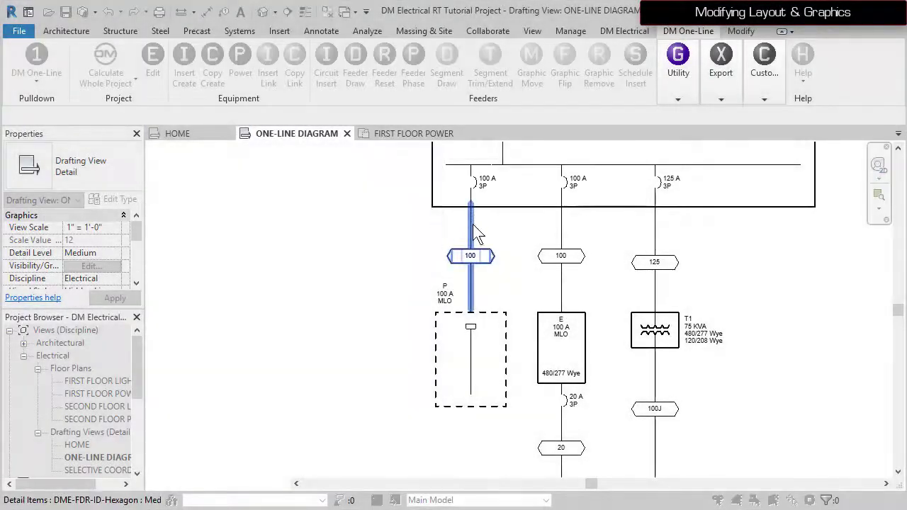
{"action": "left_click", "coordinate": [473, 234]}
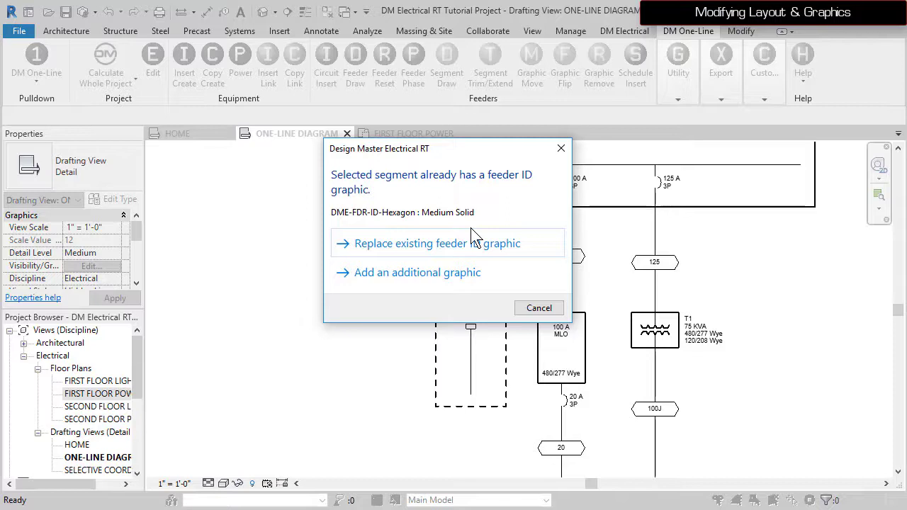
{"action": "left_click", "coordinate": [477, 273]}
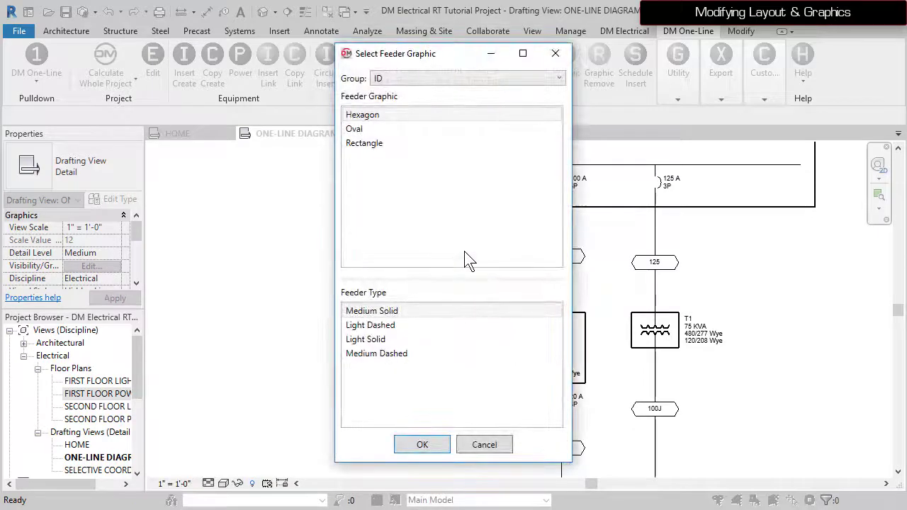
{"action": "left_click", "coordinate": [426, 78]}
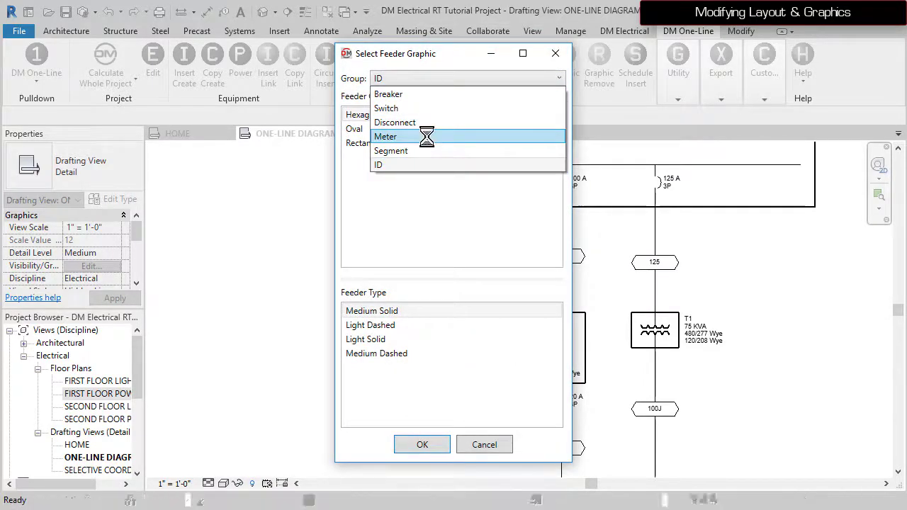
{"action": "left_click", "coordinate": [426, 137]}
{"action": "left_click", "coordinate": [427, 445]}
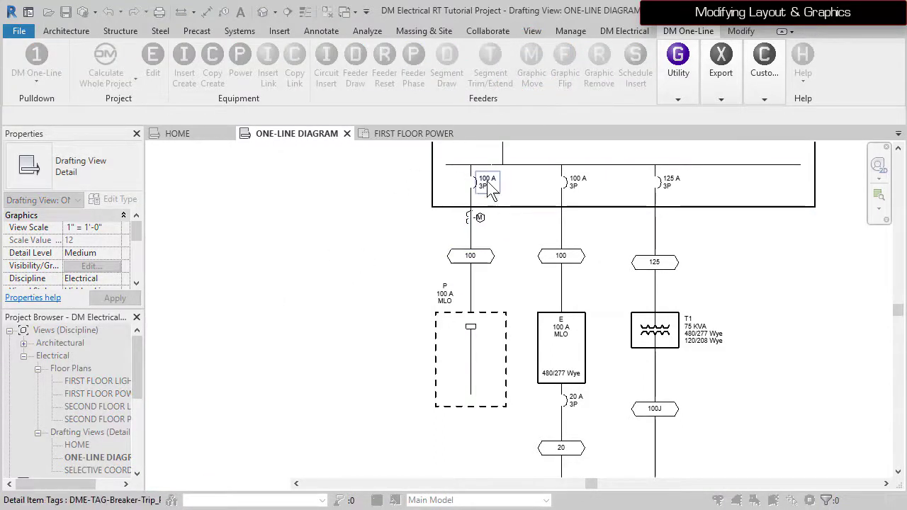
{"action": "left_click", "coordinate": [477, 216]}
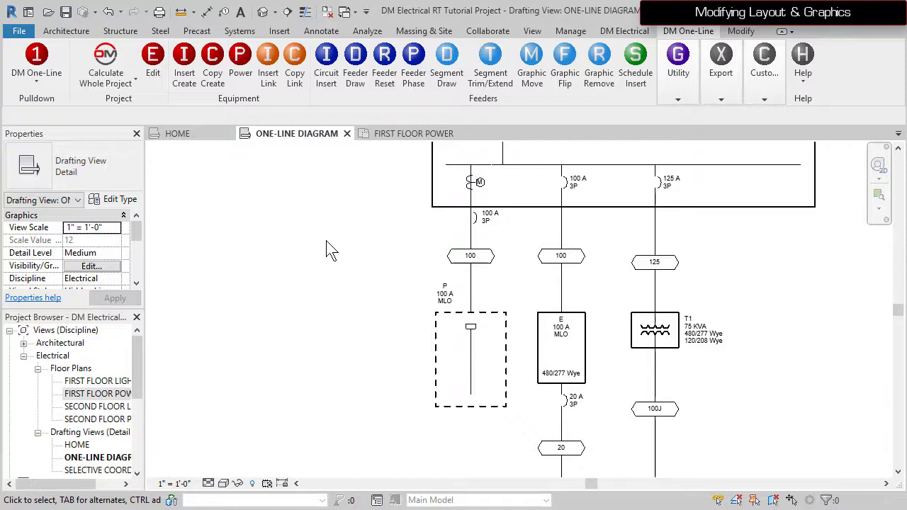
Replace the 100 A 3P breaker on panel E's feeder with a Switch group graphic
{"action": "left_click", "coordinate": [680, 95]}
{"action": "left_click", "coordinate": [684, 142]}
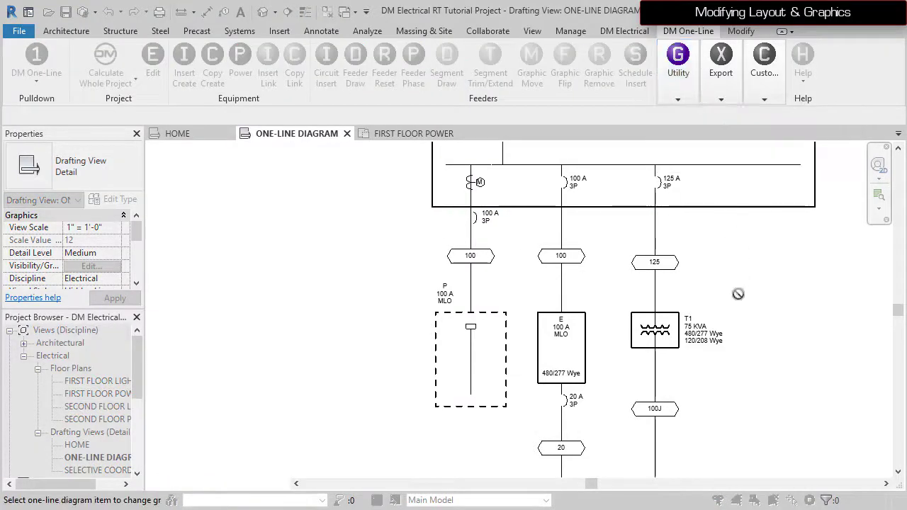
{"action": "left_click", "coordinate": [563, 183]}
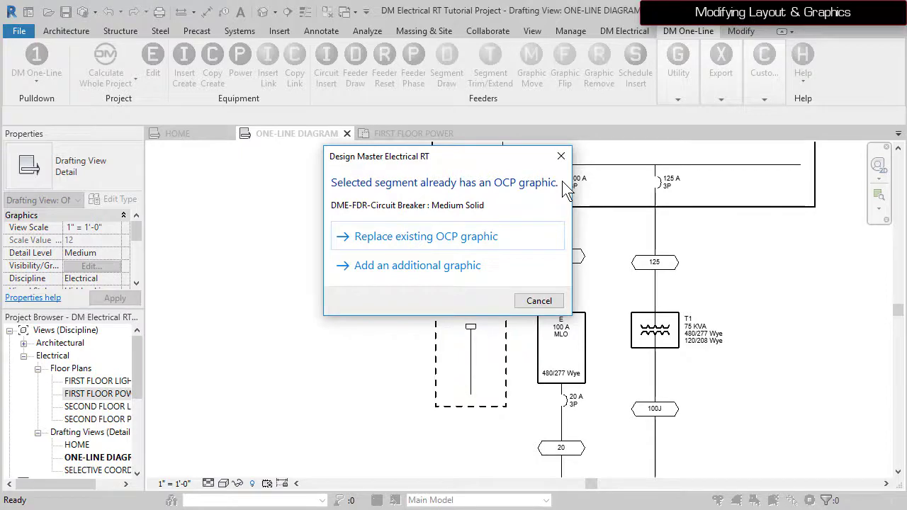
{"action": "left_click", "coordinate": [519, 241]}
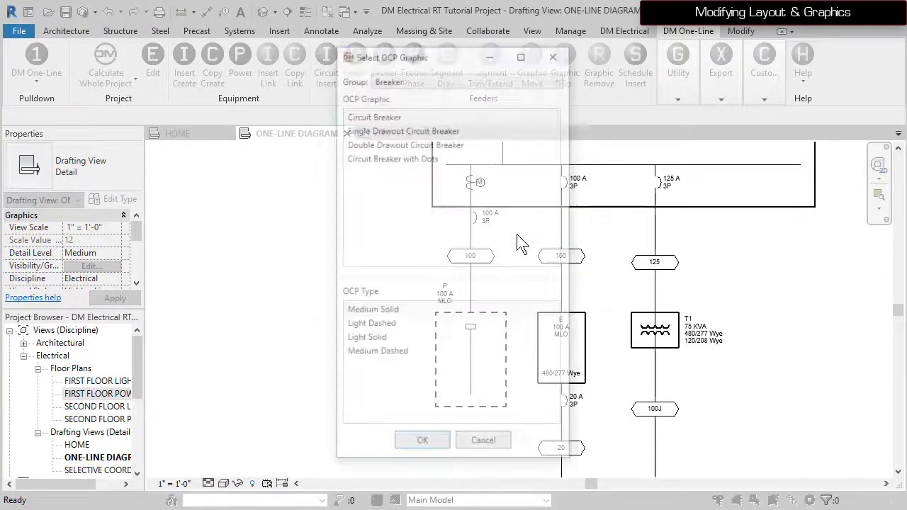
{"action": "left_click", "coordinate": [486, 79]}
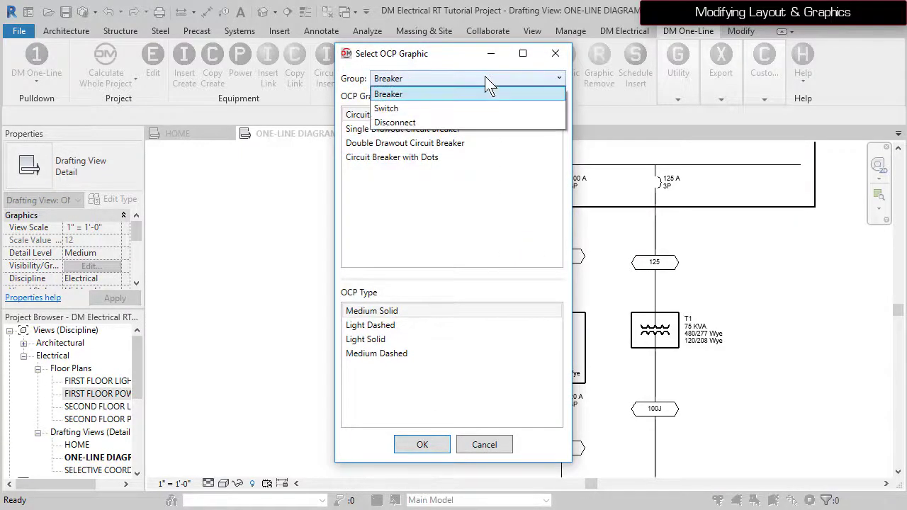
{"action": "left_click", "coordinate": [474, 108]}
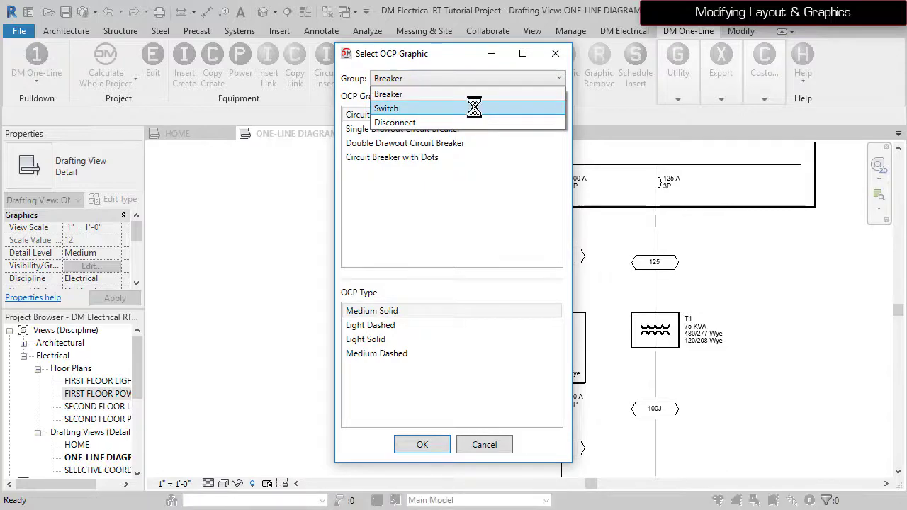
{"action": "left_click", "coordinate": [422, 446]}
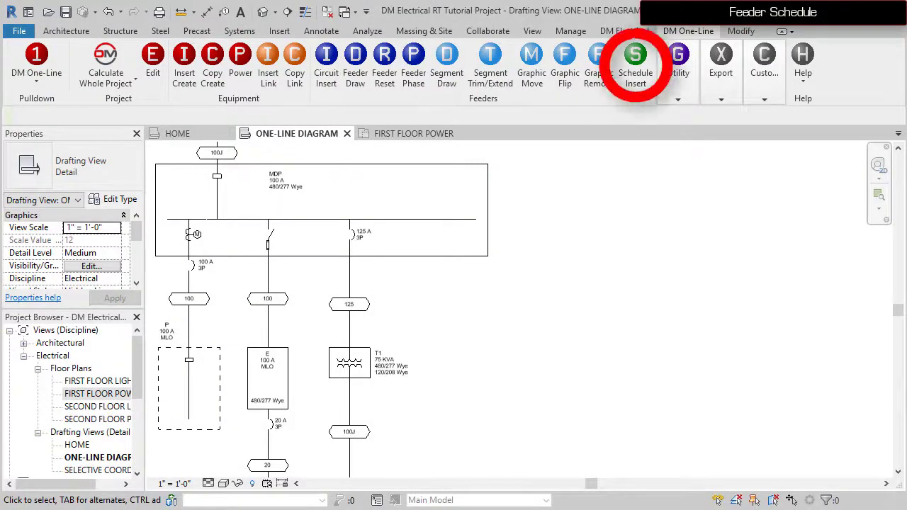
Insert the feeder schedule to the right of the switchboard
{"action": "left_click", "coordinate": [636, 71]}
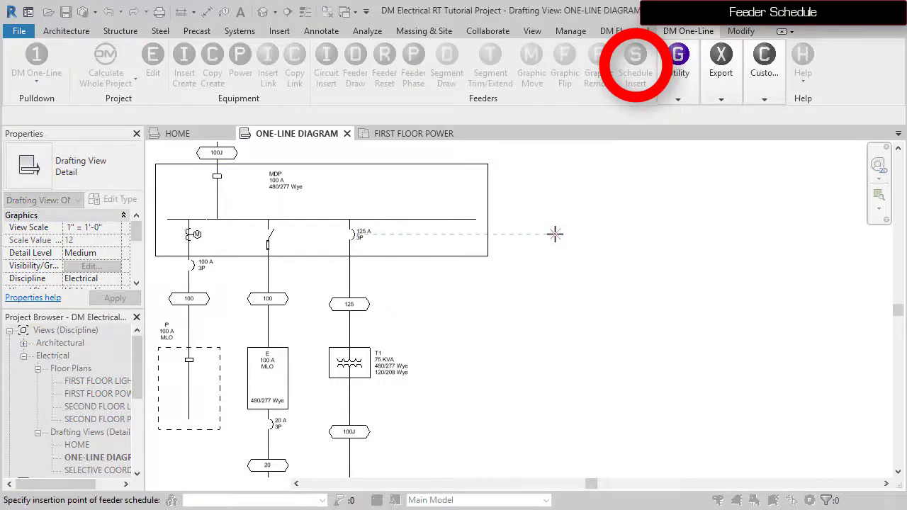
{"action": "left_click", "coordinate": [518, 206]}
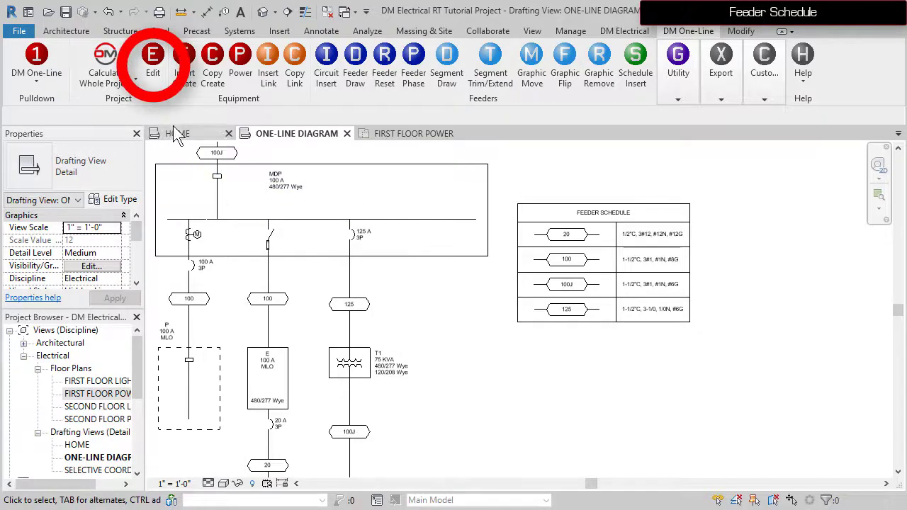
Edit panel P and change its Bus Size / Mains to 225
{"action": "left_click", "coordinate": [154, 75]}
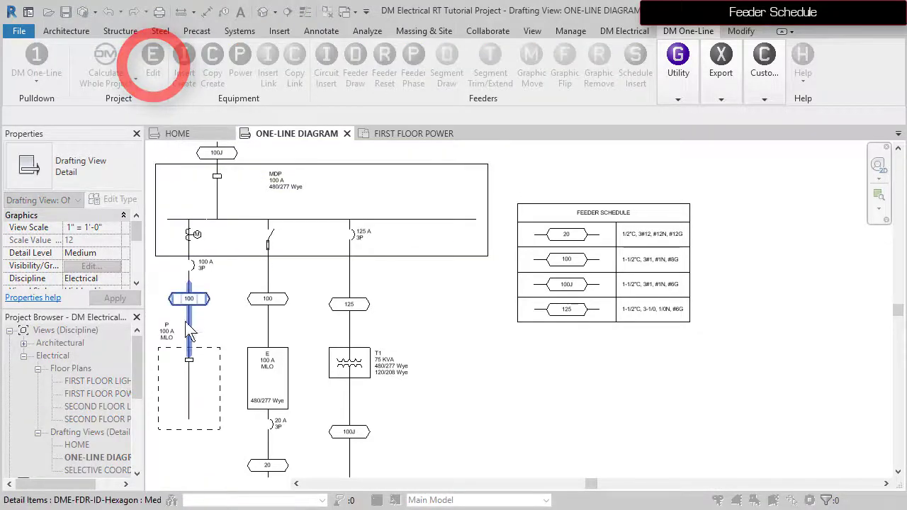
{"action": "left_click", "coordinate": [190, 369]}
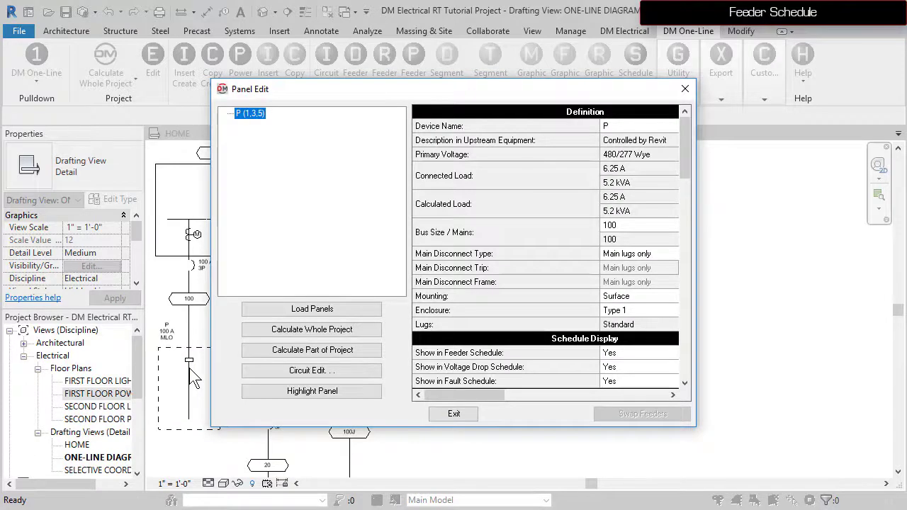
{"action": "left_click", "coordinate": [620, 221]}
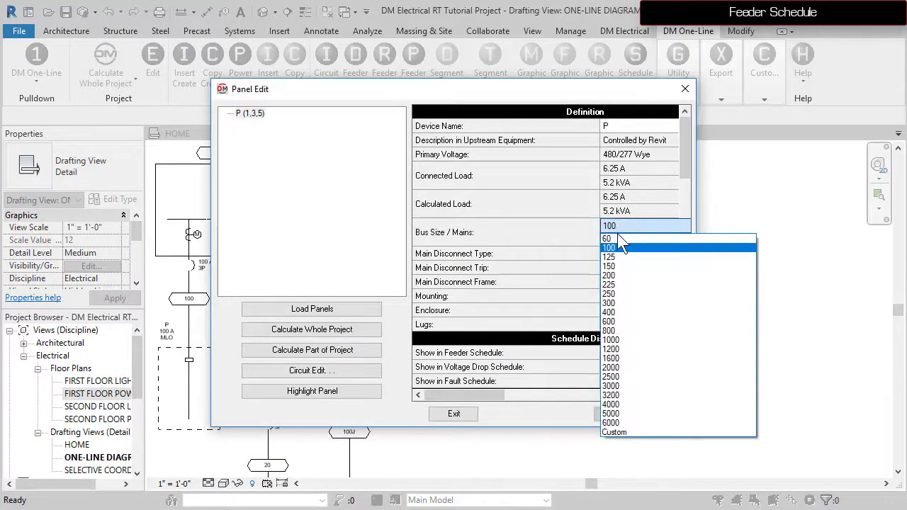
{"action": "left_click", "coordinate": [610, 284]}
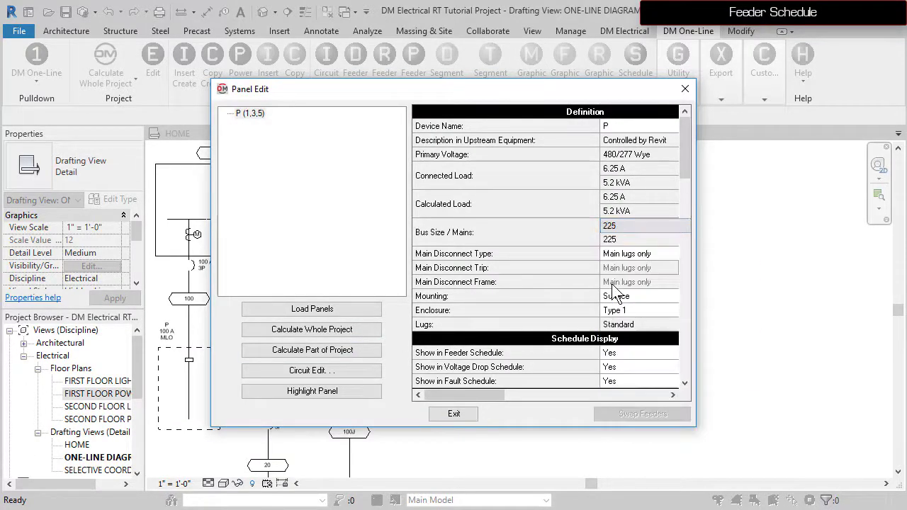
{"action": "left_click", "coordinate": [454, 414]}
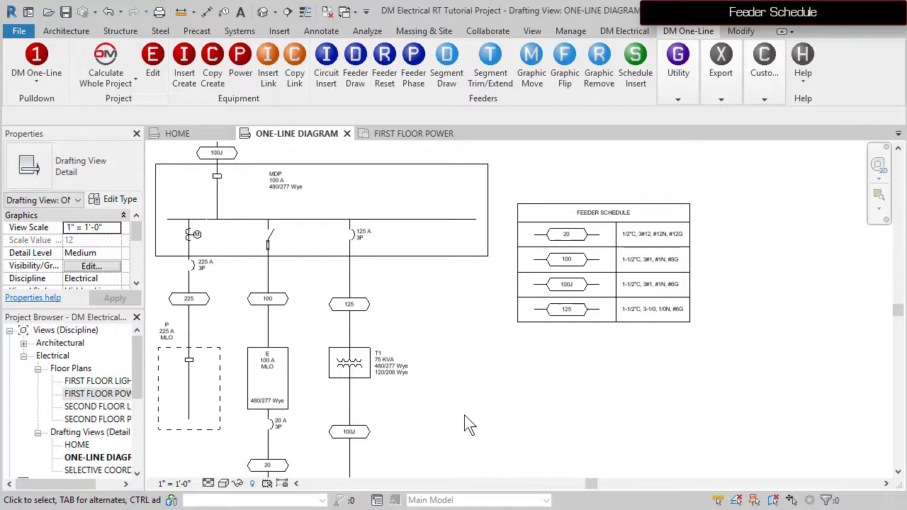
{"action": "left_click", "coordinate": [633, 69]}
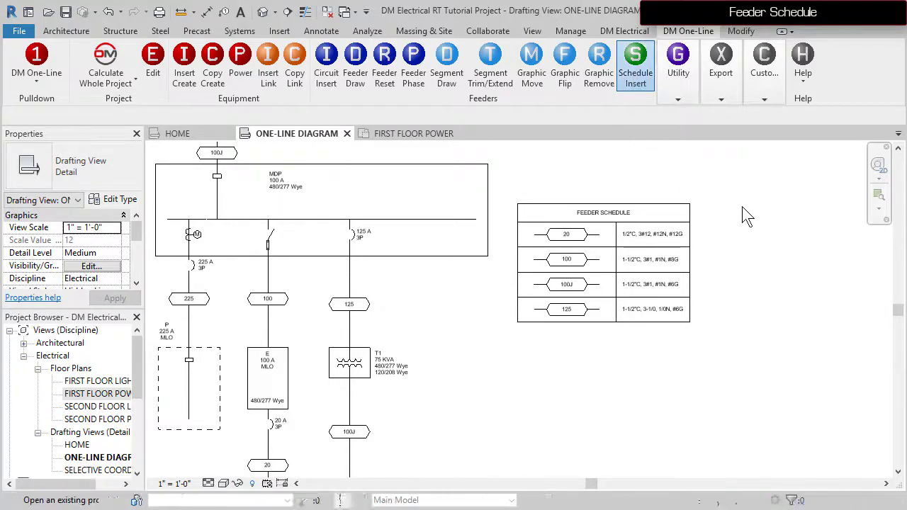